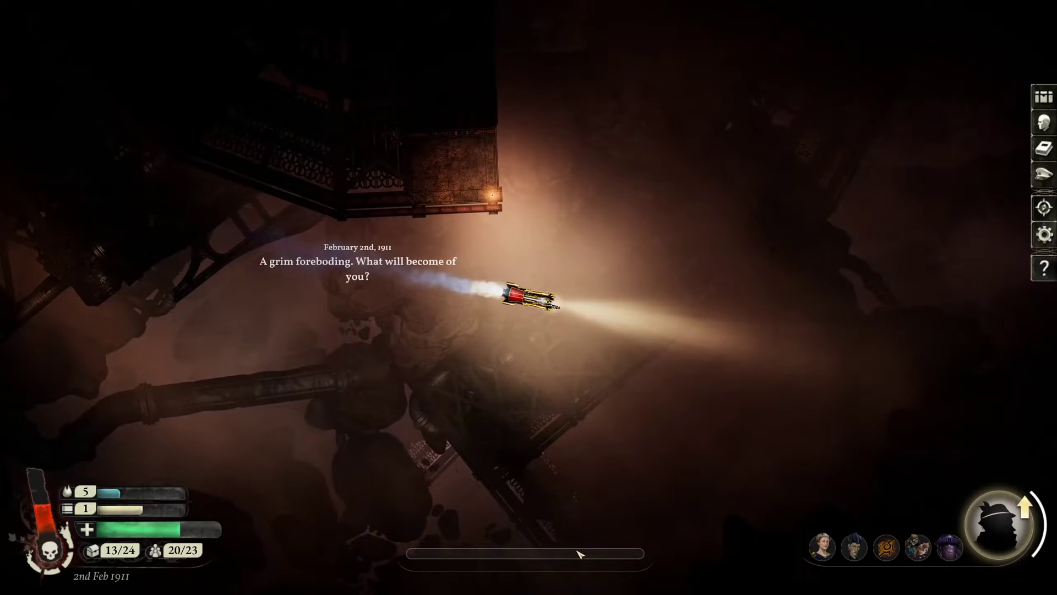
Check the locomotive's position and course on the Albion map while flying past London's surroundings.
key(m)
key(m)
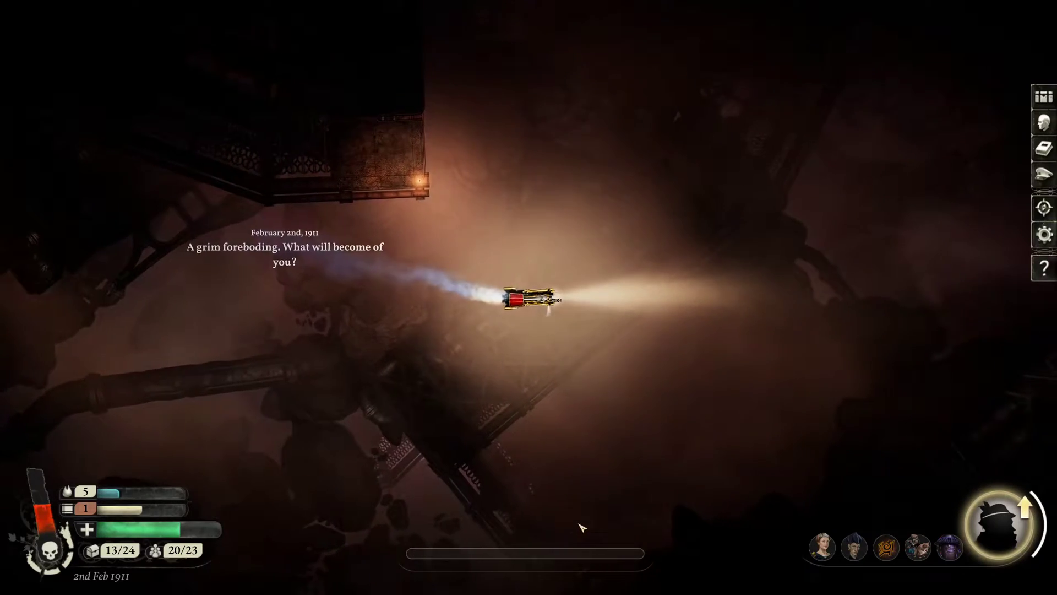
key(m)
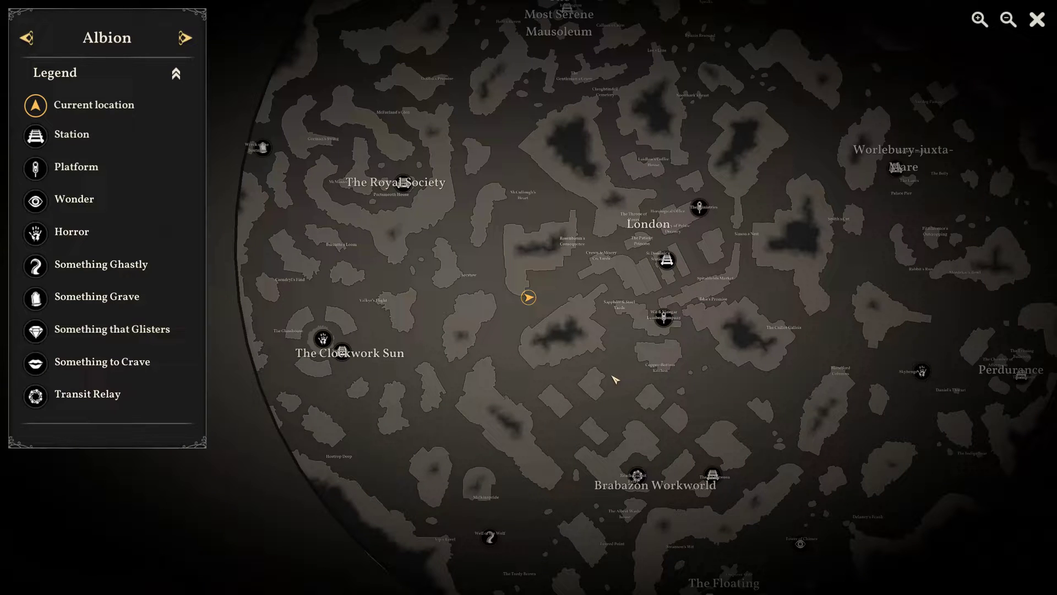
key(m)
key(m)
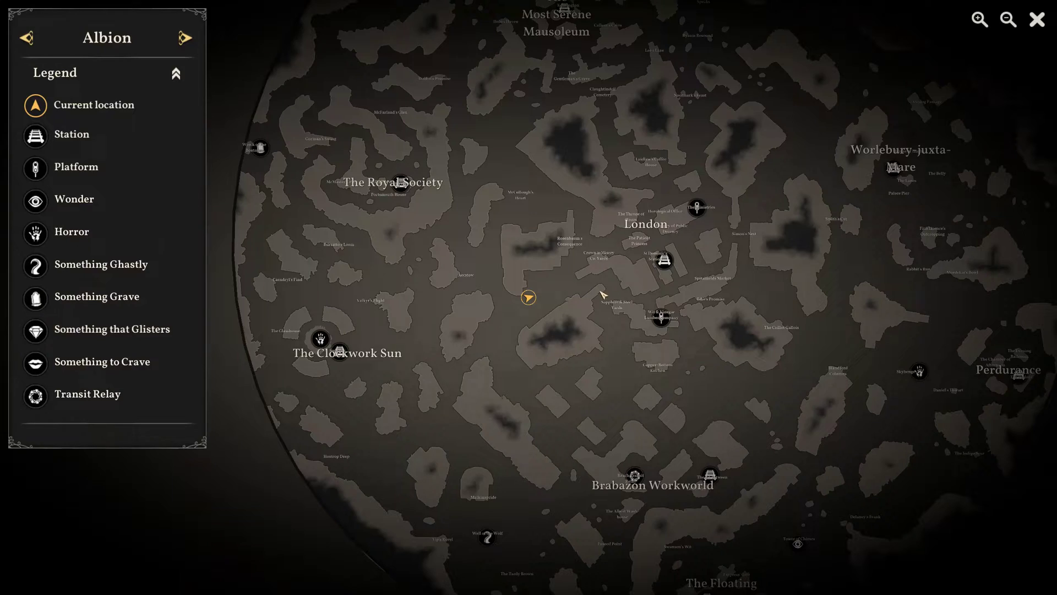
key(m)
key(a)
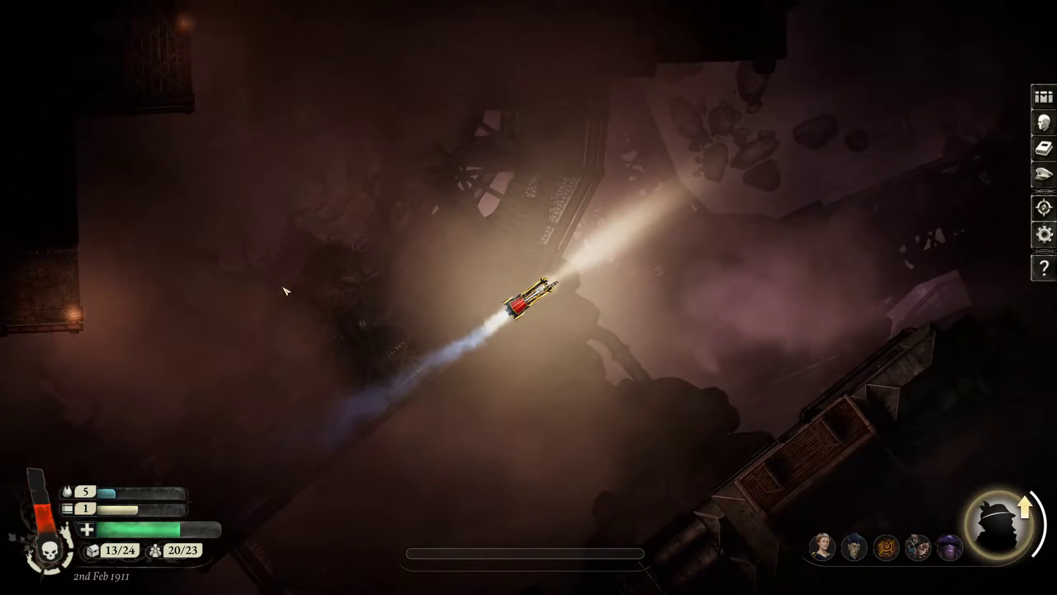
key(m)
key(m)
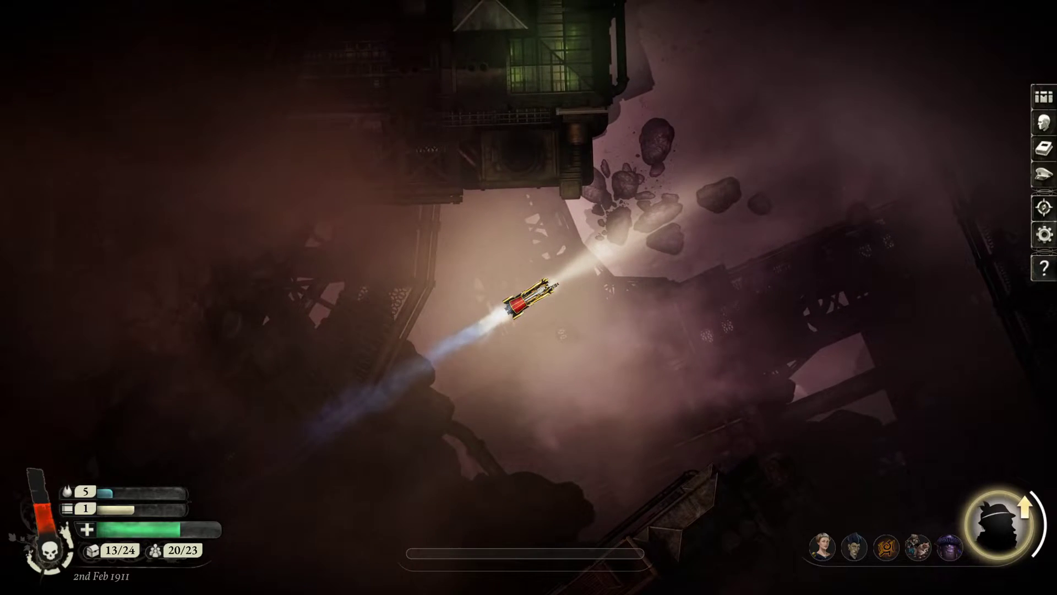
key(m)
key(m)
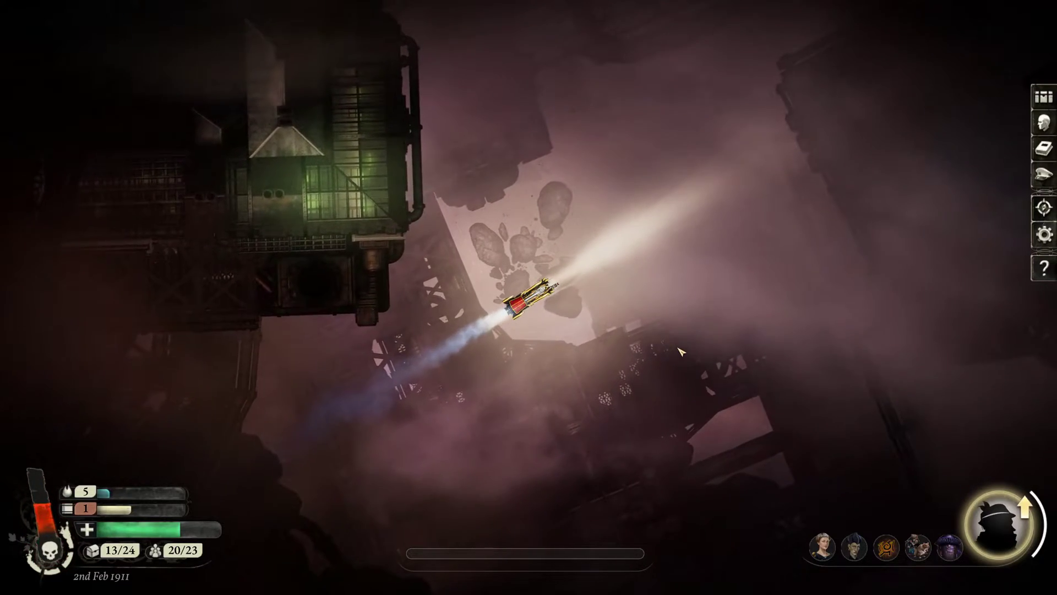
key(m)
key(m)
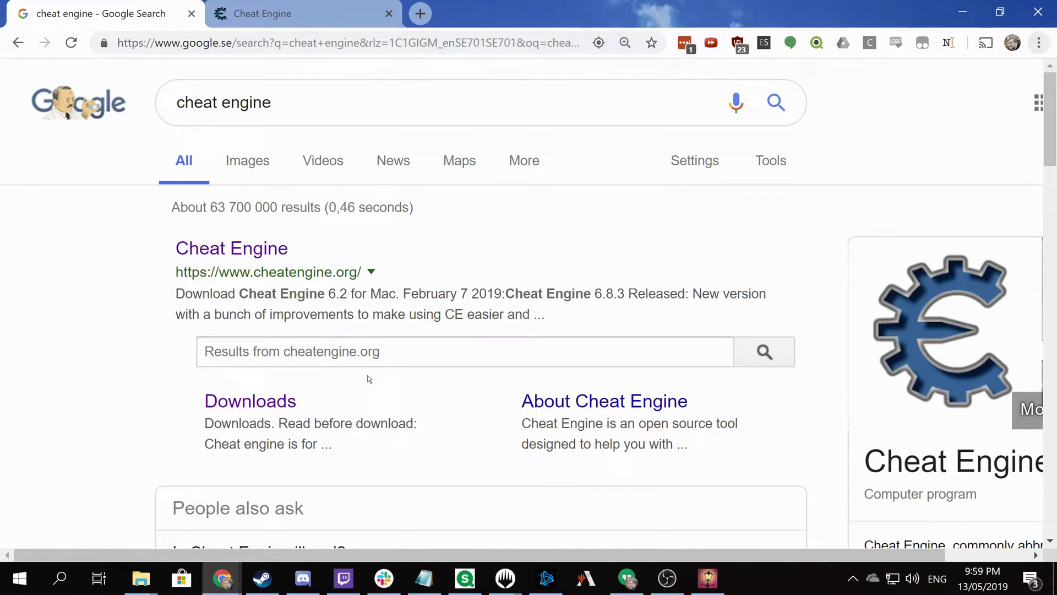
Start the Cheat Engine 6.8.3 download from cheatengine.org, skipping the offered Search Manager browser extension.
key(ctrl+w)
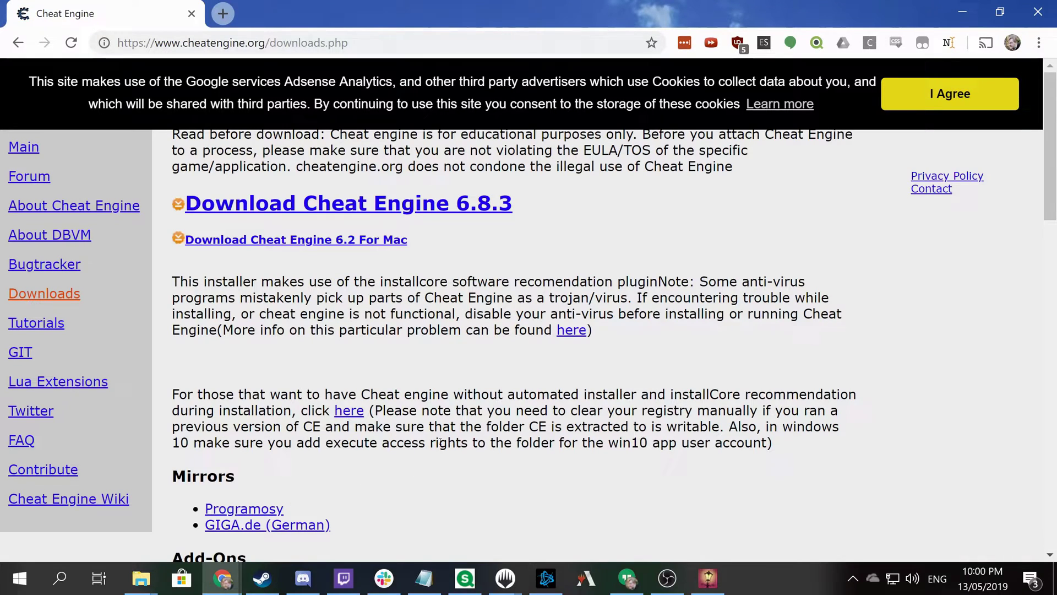
click(176, 202)
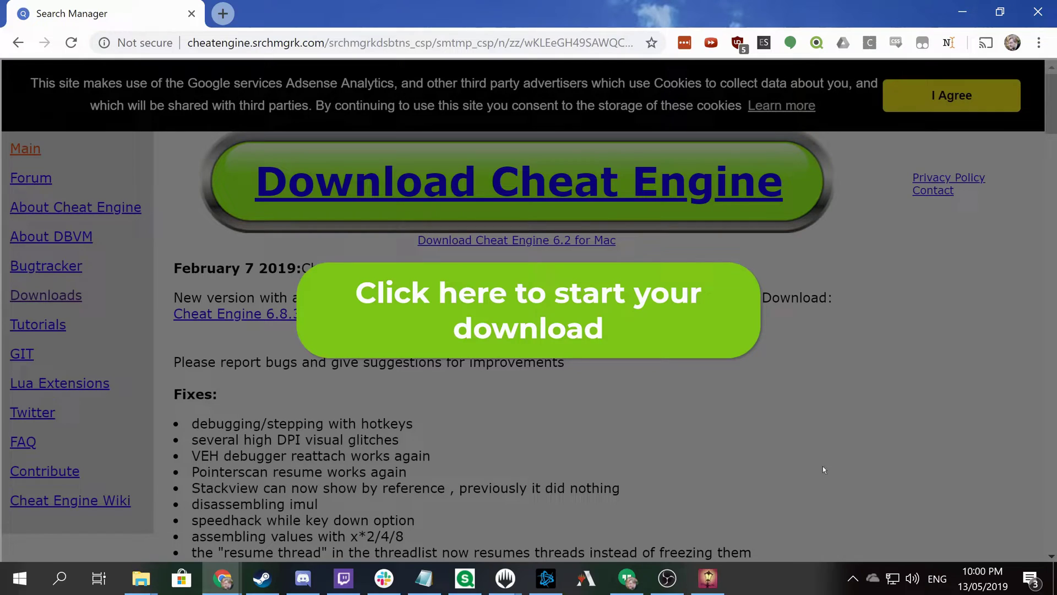
click(622, 350)
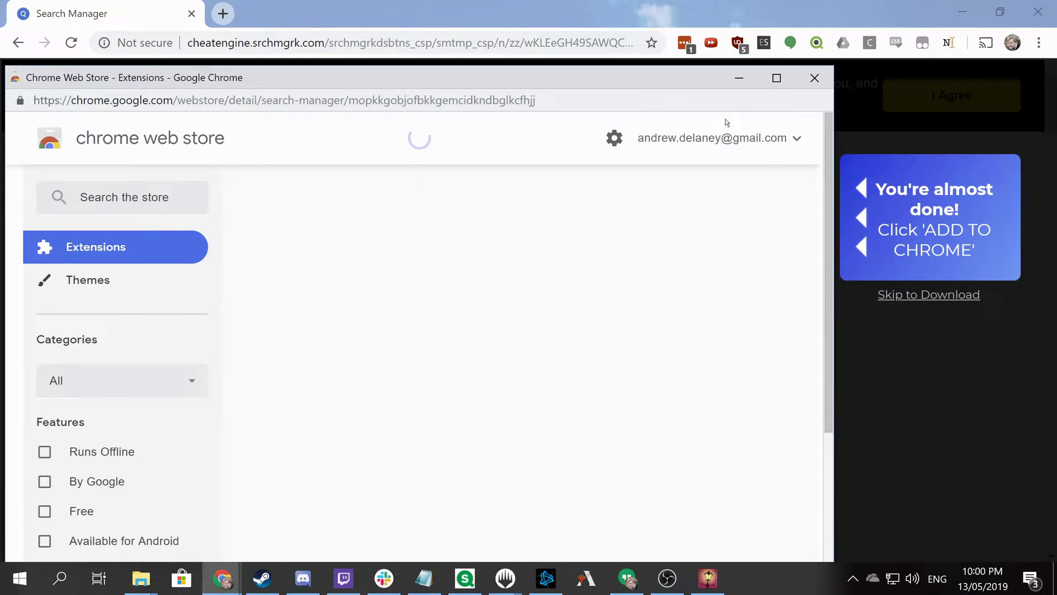
click(914, 298)
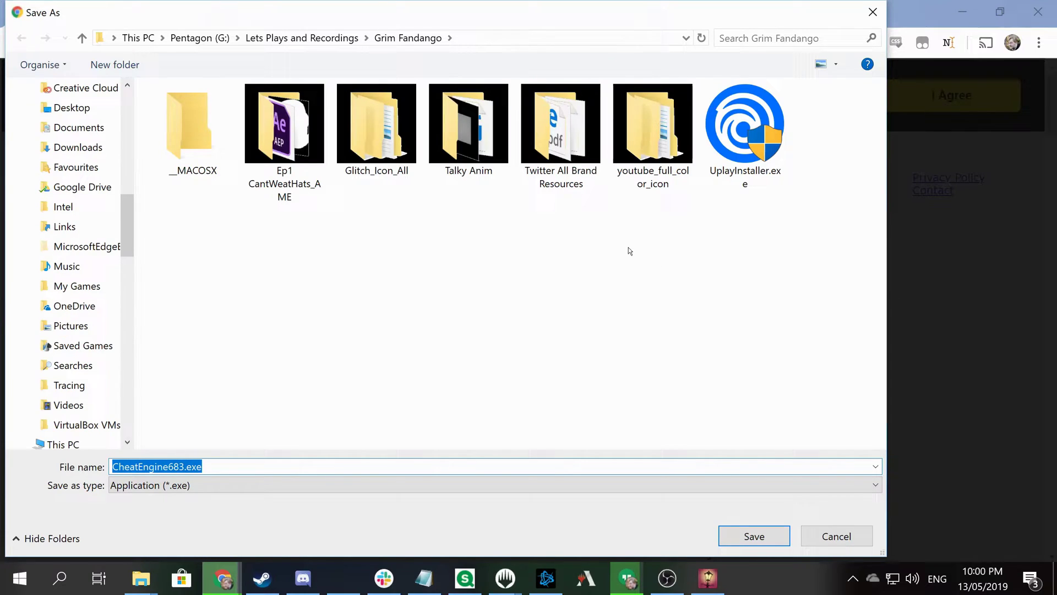
Save CheatEngine683.exe in the Downloads folder.
drag(130, 224, 131, 186)
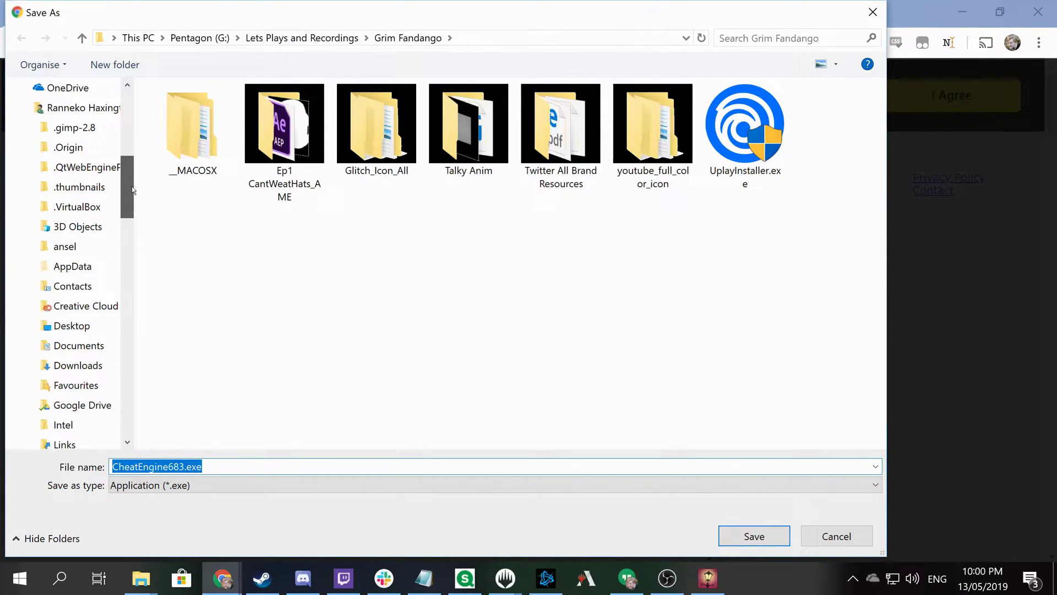
click(78, 365)
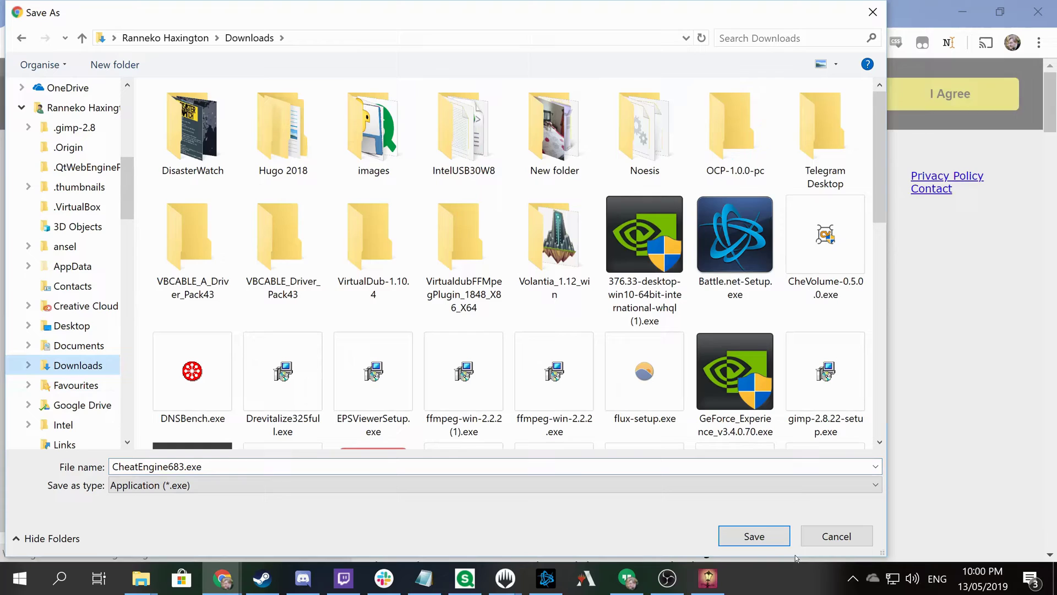
click(753, 536)
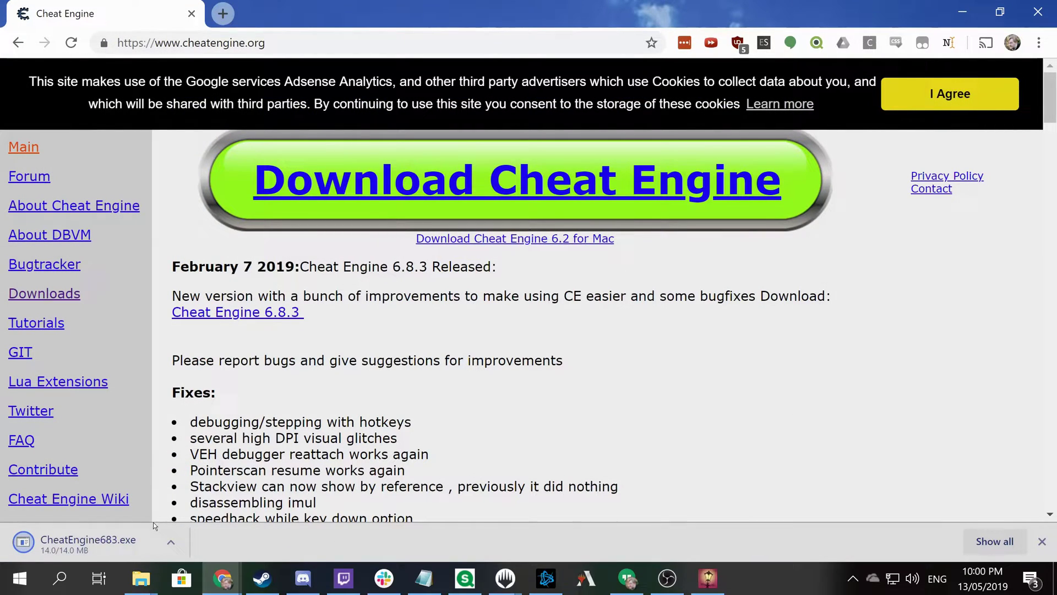
Run the downloaded CheatEngine683.exe installer and exit the duplicate setup window, keeping one open.
click(113, 549)
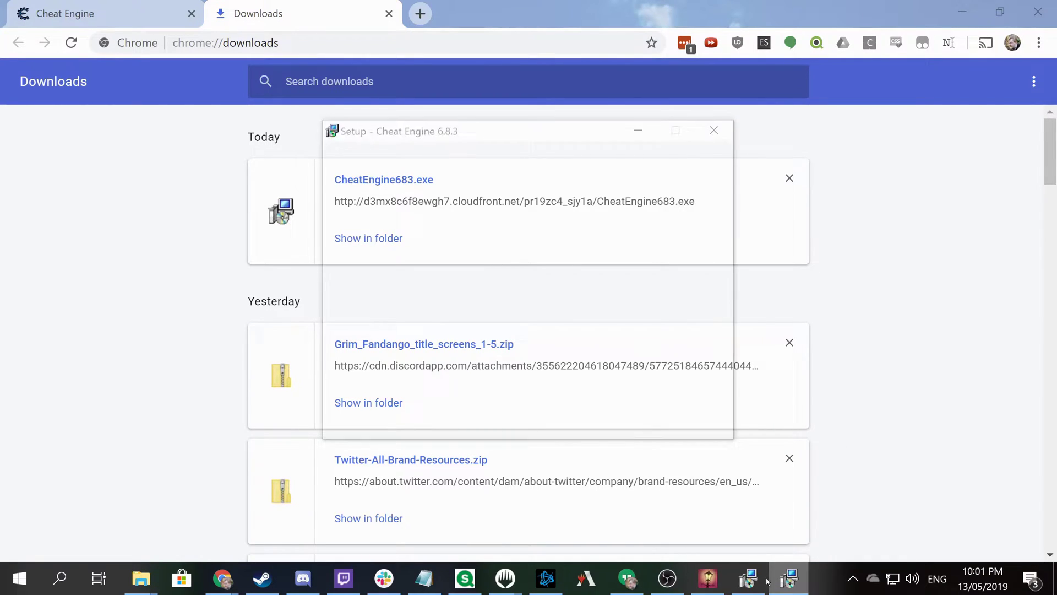
right_click(790, 577)
click(688, 421)
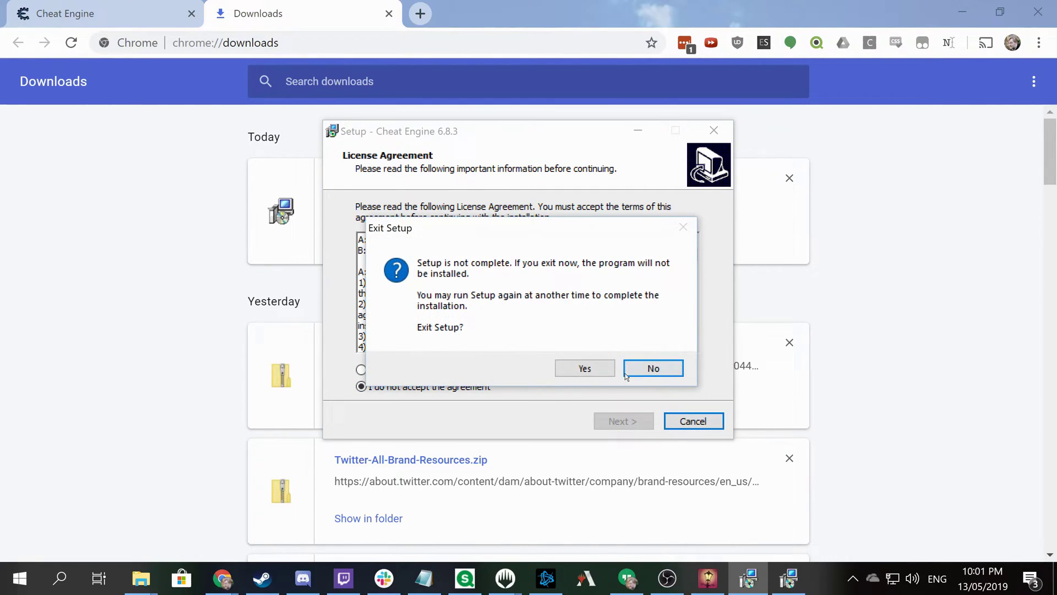
click(576, 366)
click(758, 581)
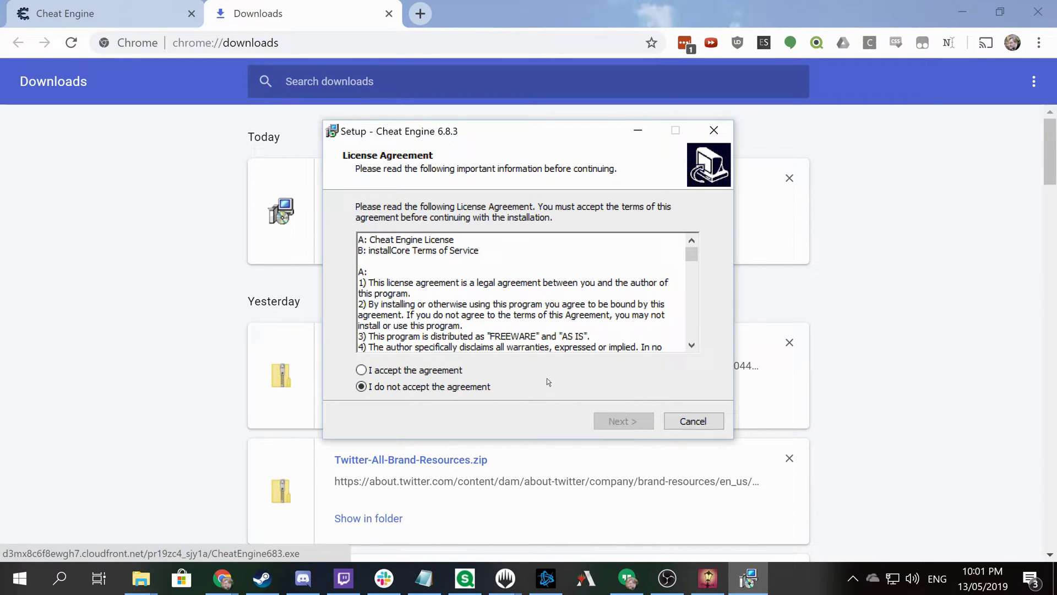
Accept the license agreement and keep the default destination, Start Menu folder and additional tasks for Cheat Engine 6.8.3.
click(361, 370)
click(641, 428)
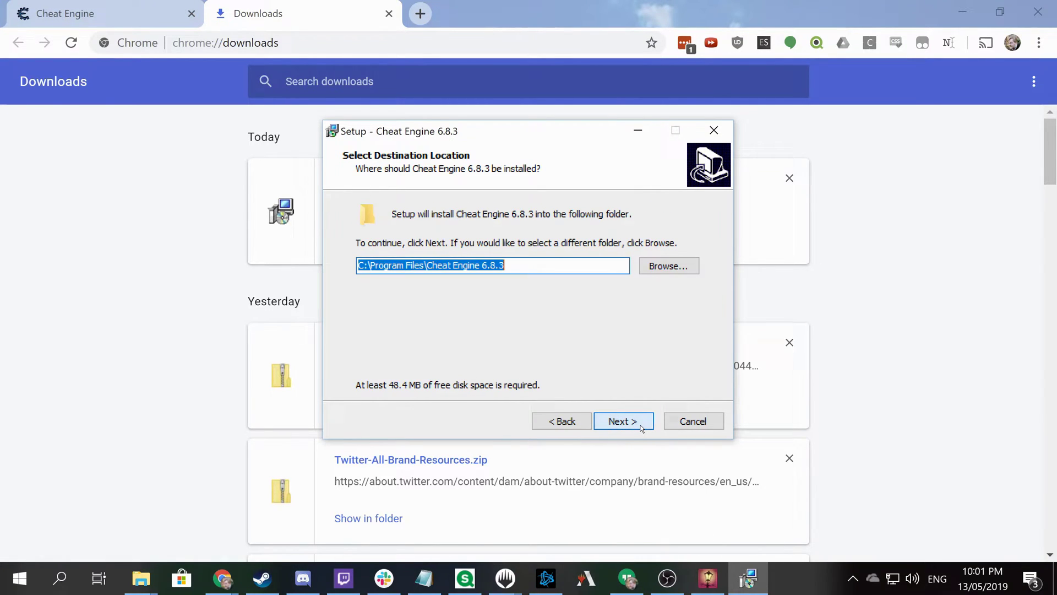
click(634, 421)
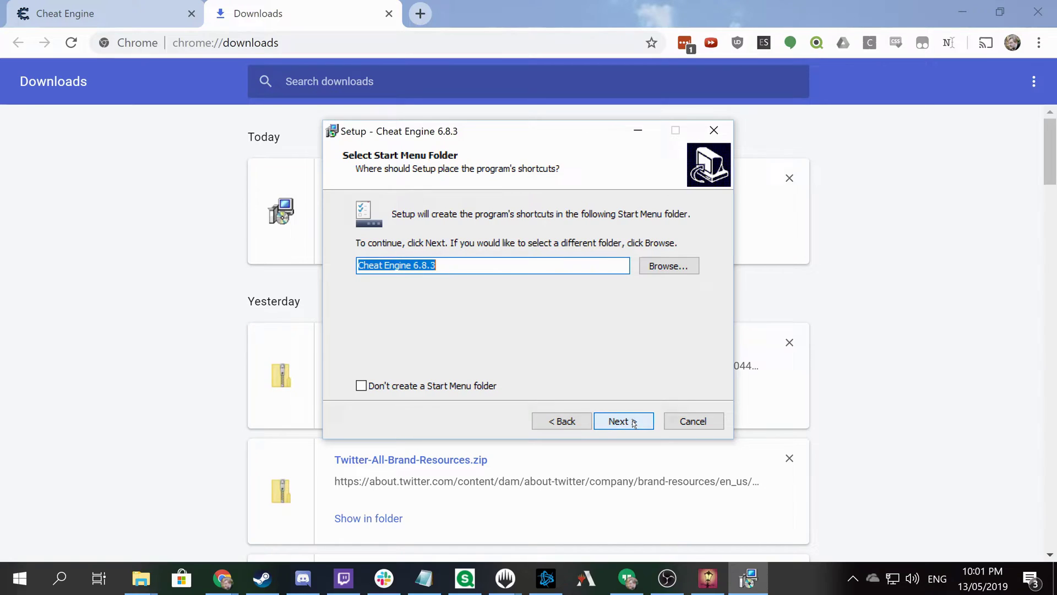
click(626, 422)
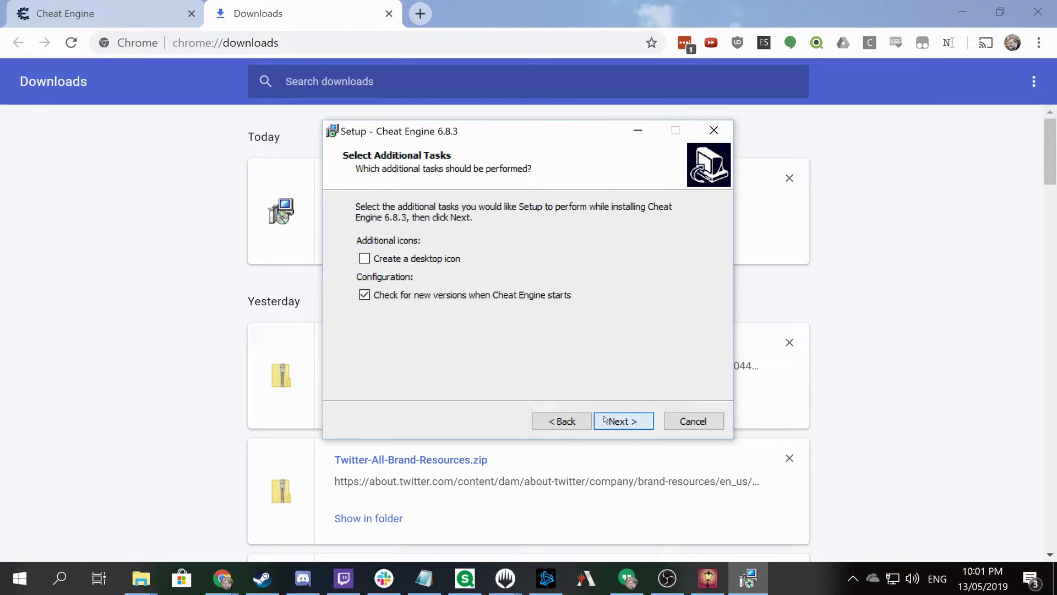
key(Return)
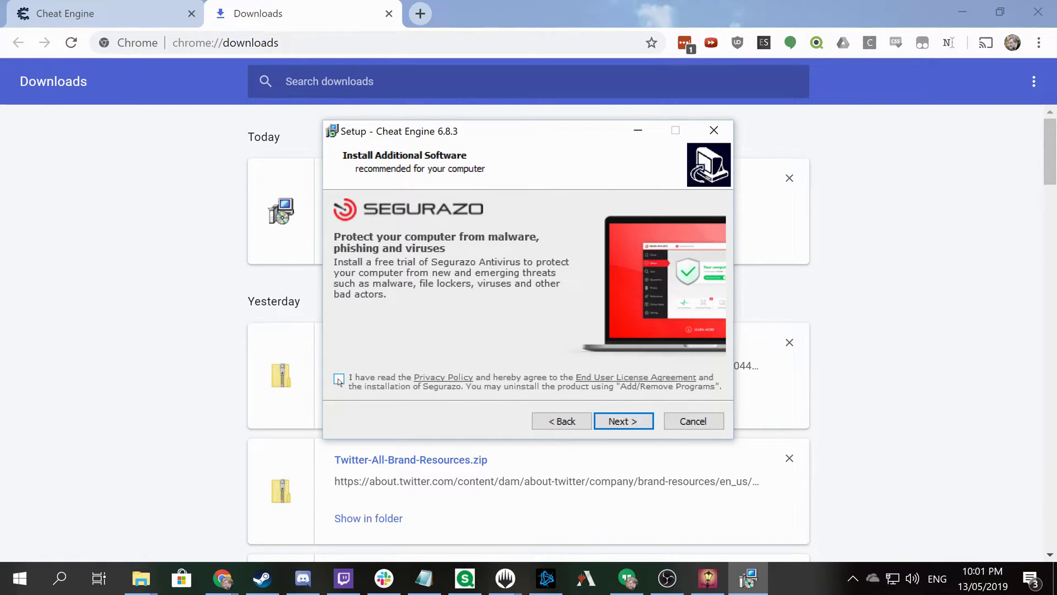
Leave the Segurazo antivirus offer unticked and install Cheat Engine 6.8.3, continuing past the release information.
click(609, 424)
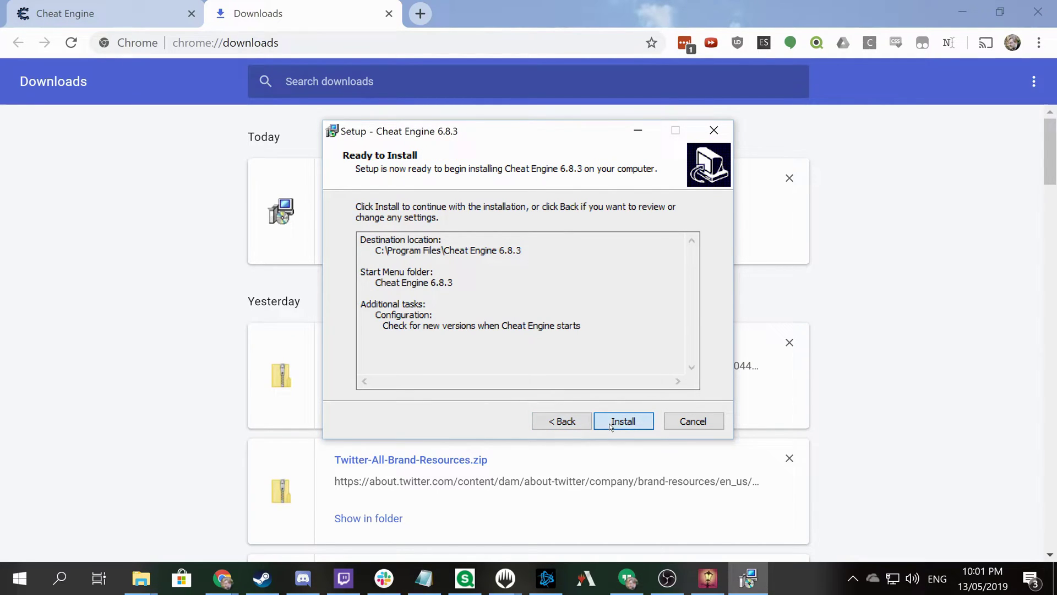
click(611, 427)
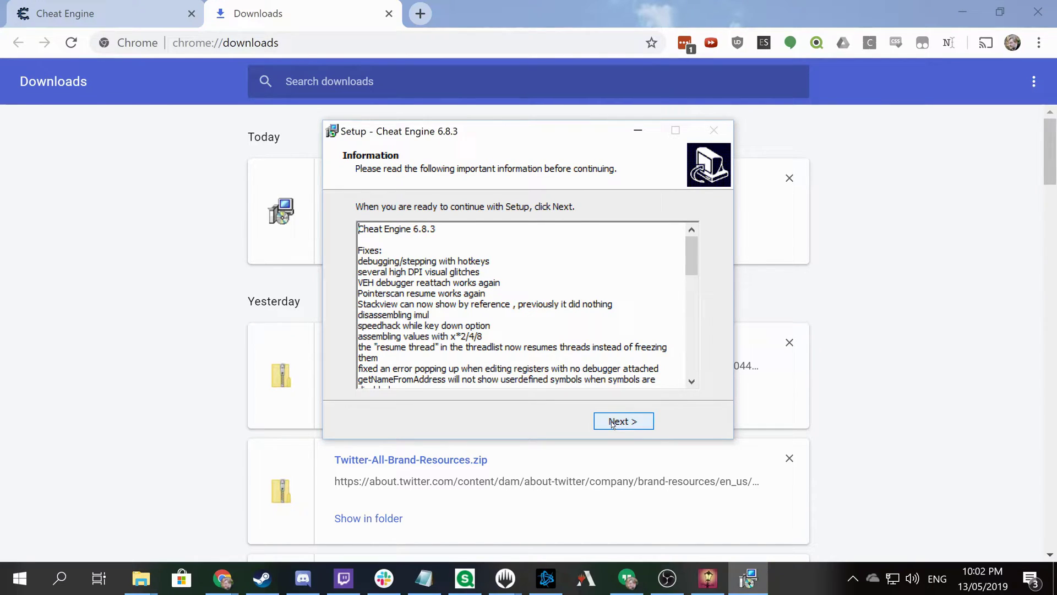
click(612, 422)
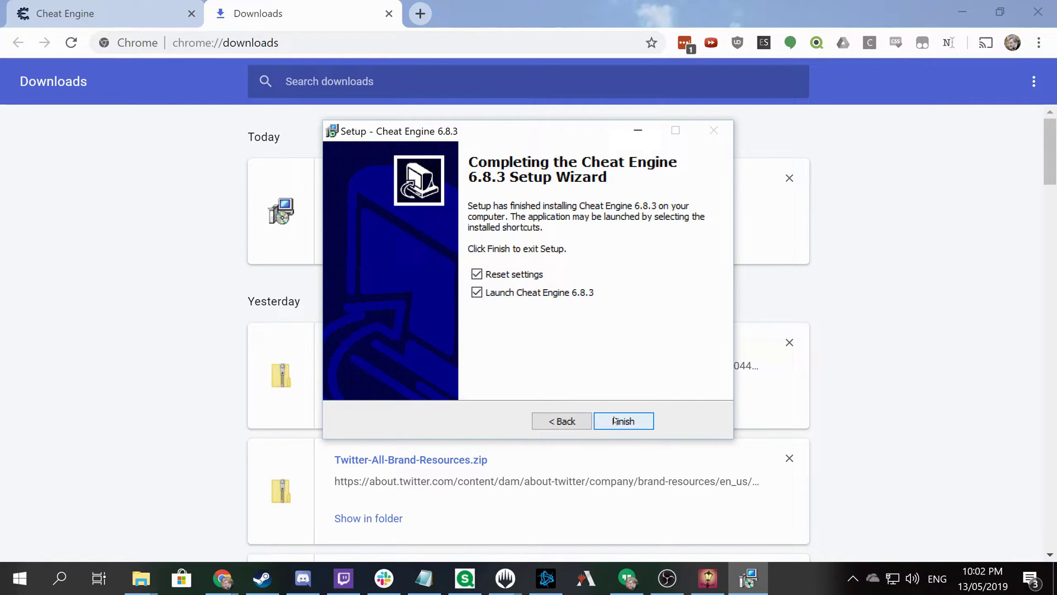
Finish the setup with Reset settings and Launch Cheat Engine 6.8.3 enabled, and decline the tutorial.
mouse_move(700, 575)
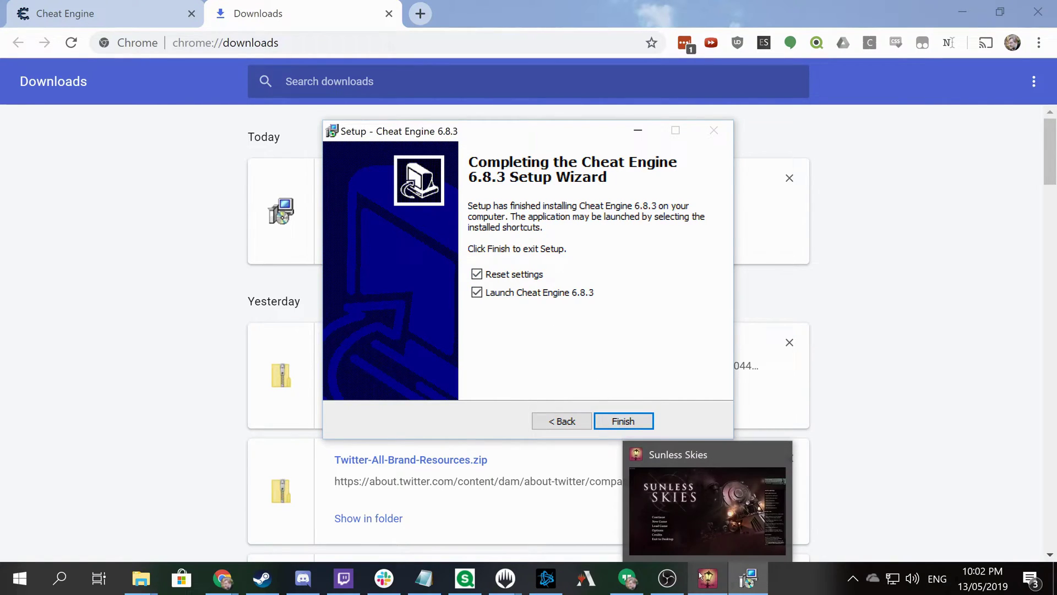
click(618, 421)
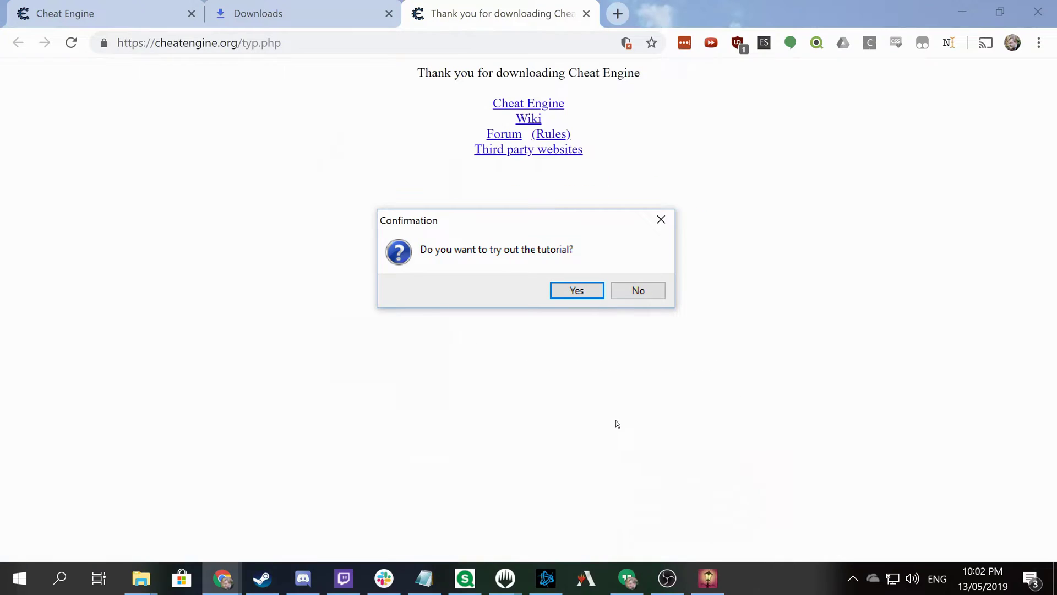
click(638, 289)
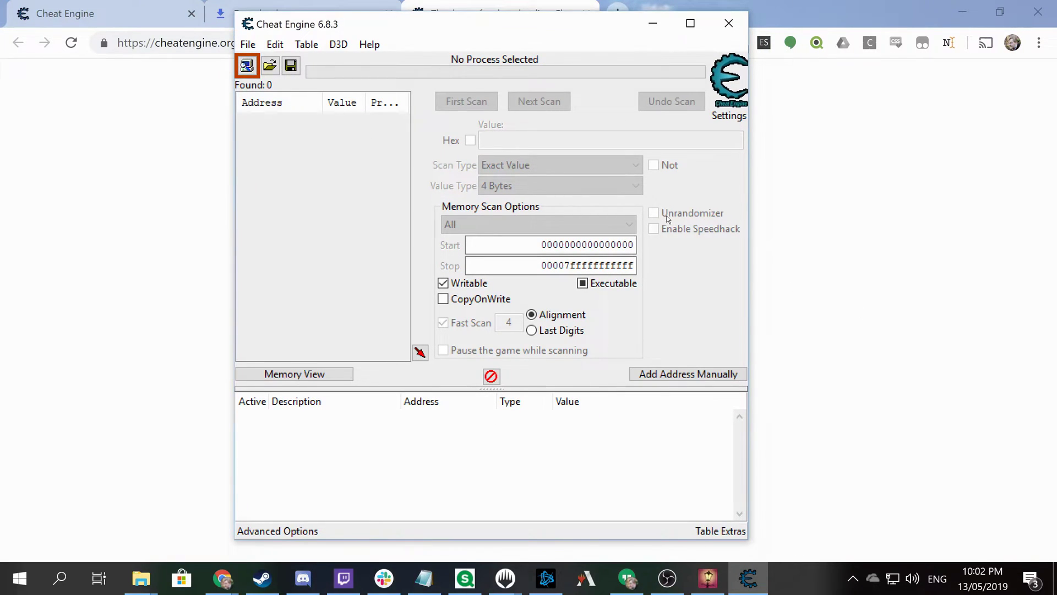
Attach Cheat Engine to the running Sunless Skies process.
click(246, 66)
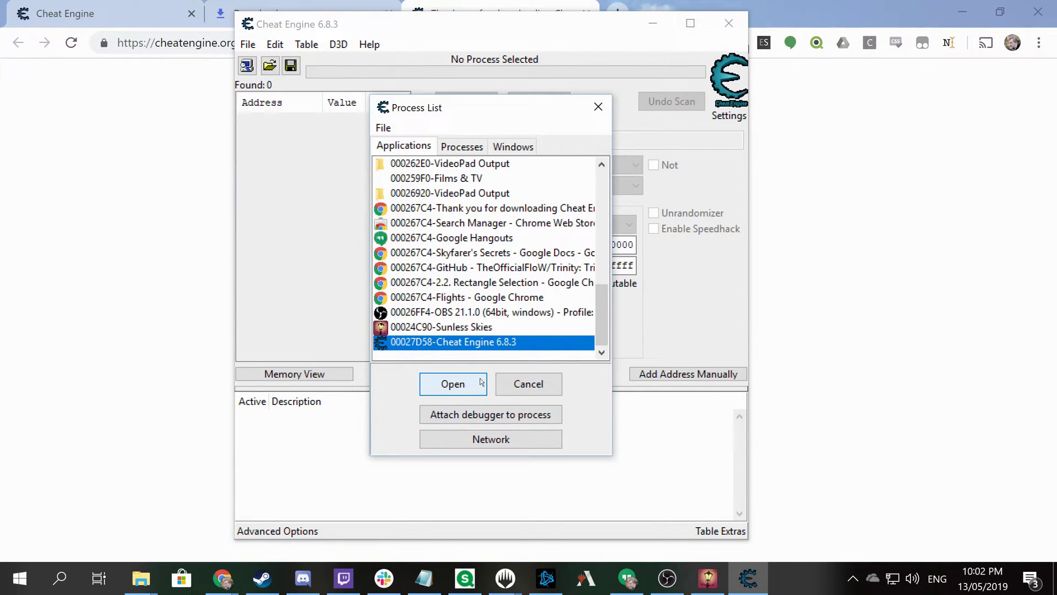
click(468, 327)
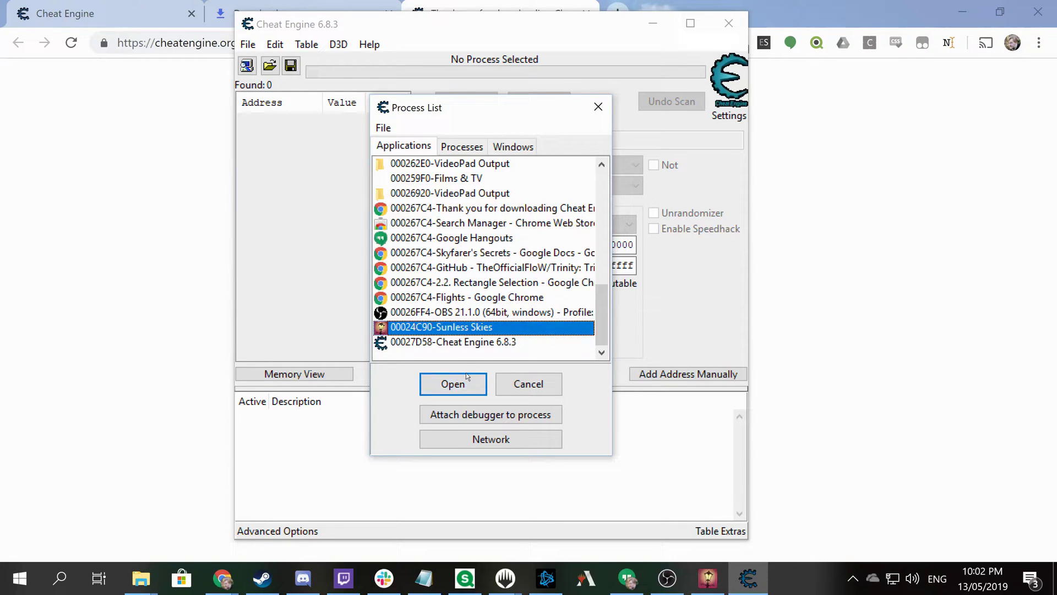
click(469, 383)
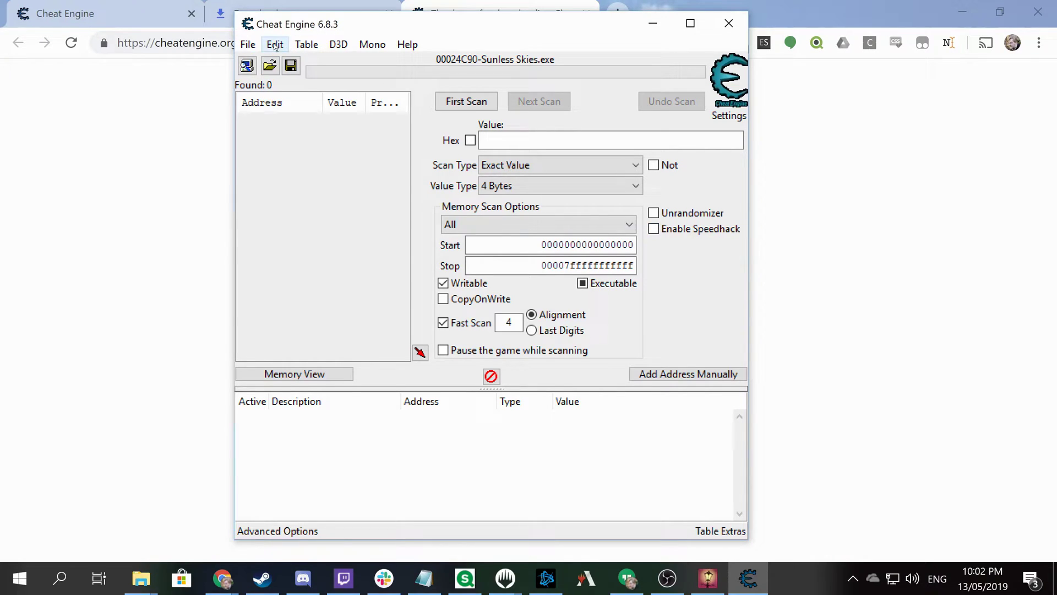
Open the hotkey configuration in the Cheat Engine settings.
click(248, 45)
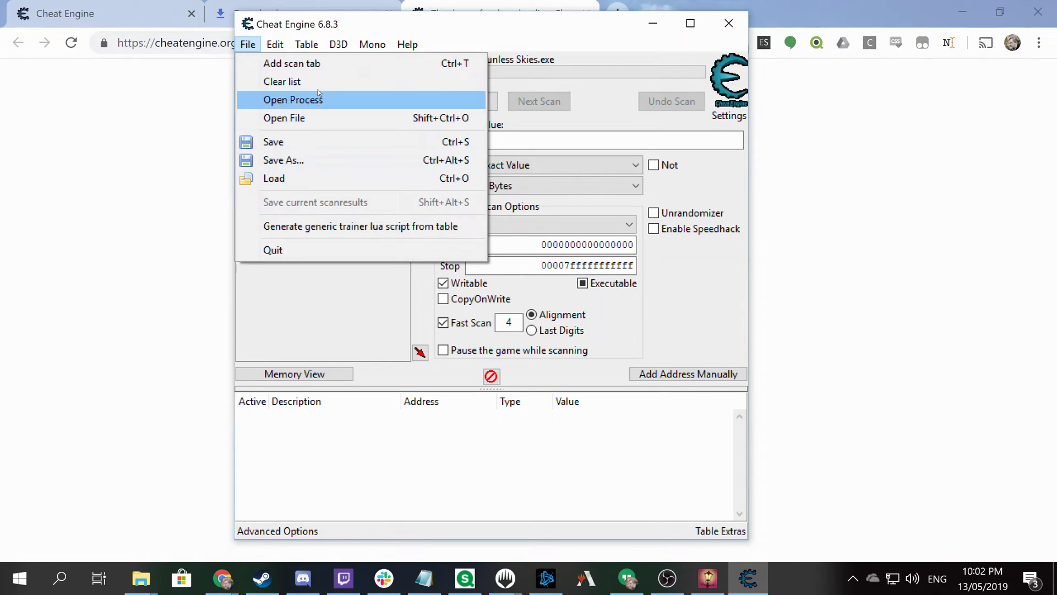
click(319, 52)
click(275, 44)
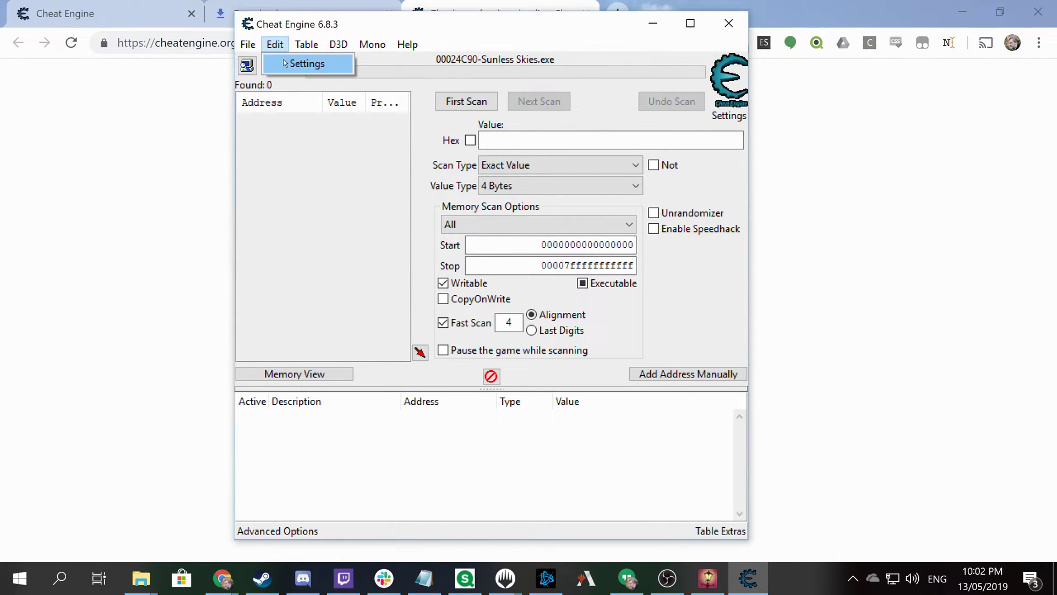
click(307, 64)
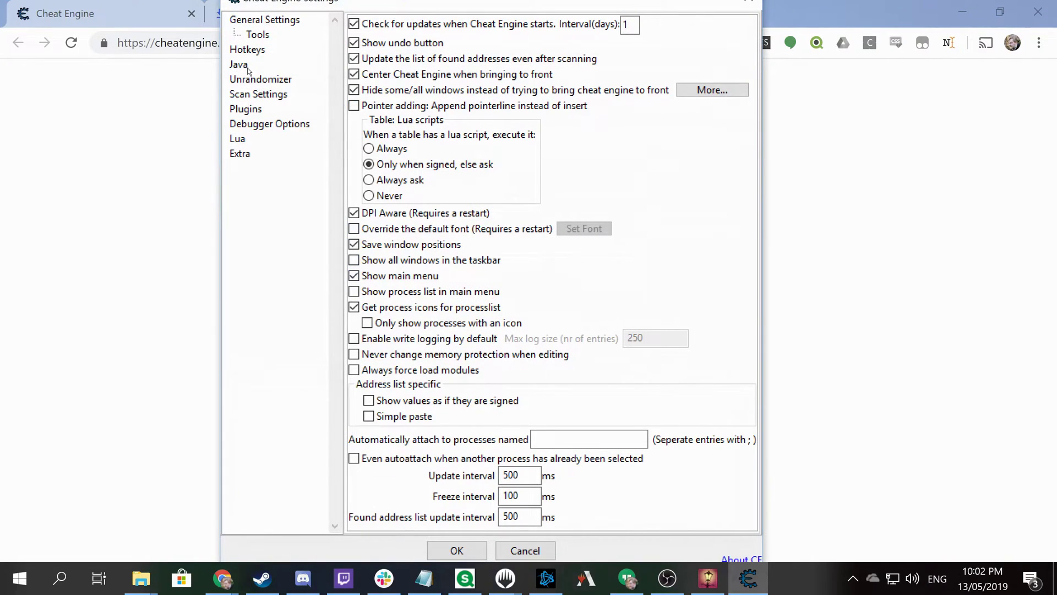
click(247, 49)
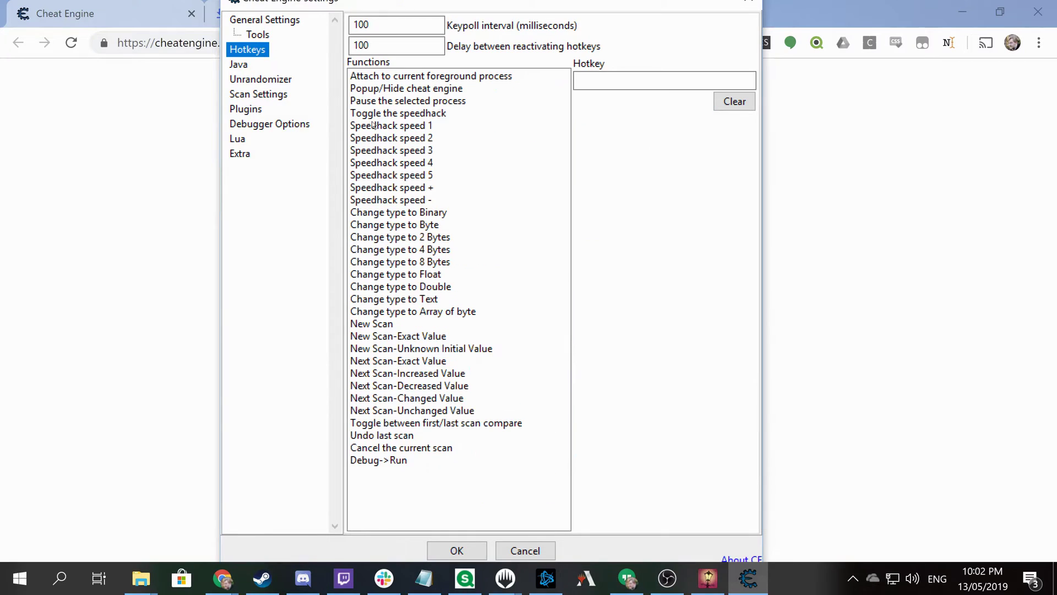
Set the Speedhack speed 2 function to a speed of 2.000 and assign it the hotkey Ctrl+B.
click(426, 114)
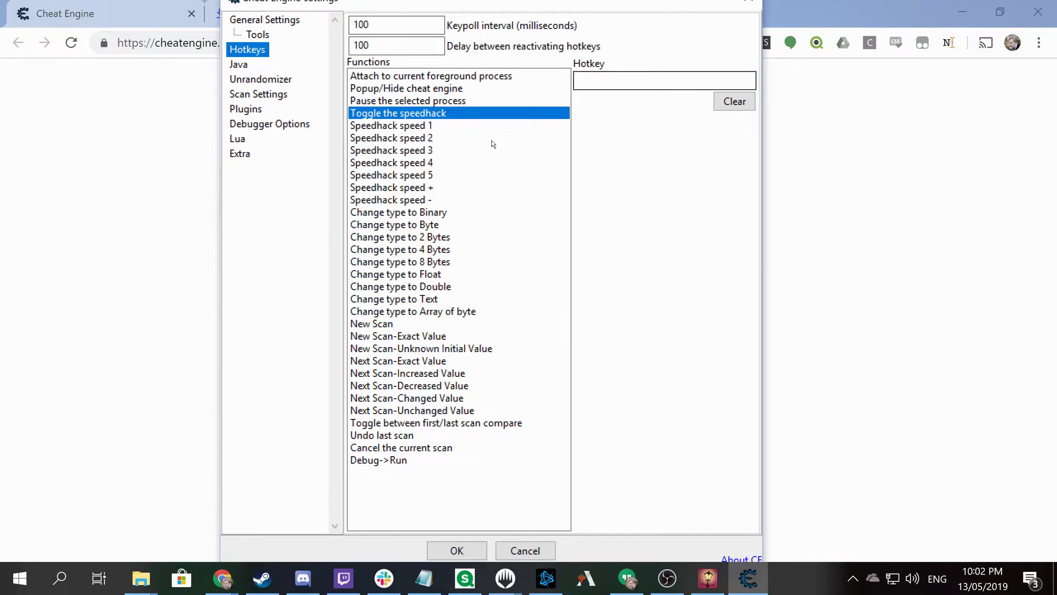
click(447, 137)
click(434, 127)
click(435, 139)
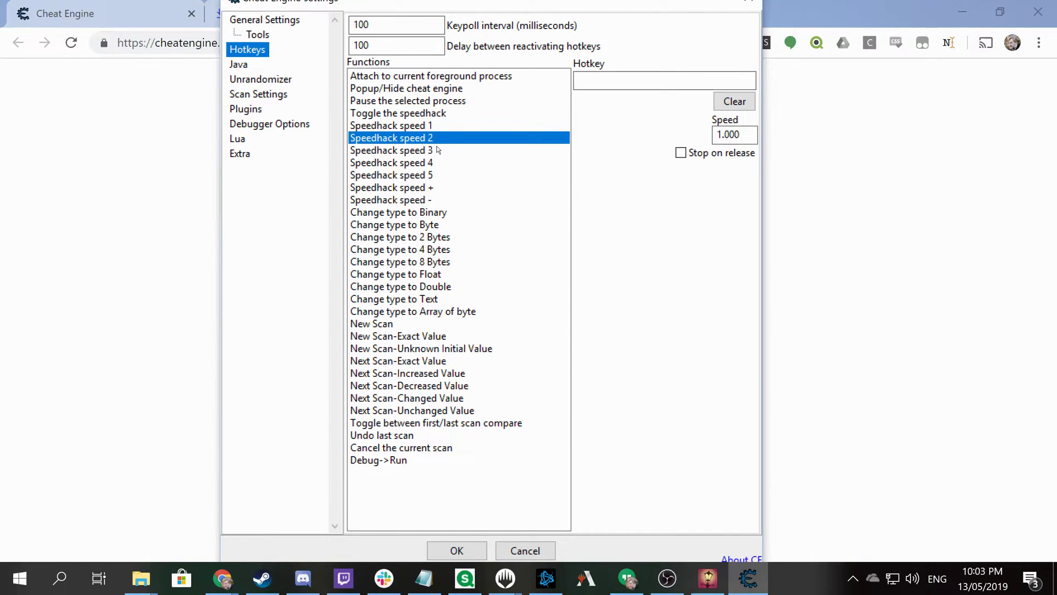
click(438, 127)
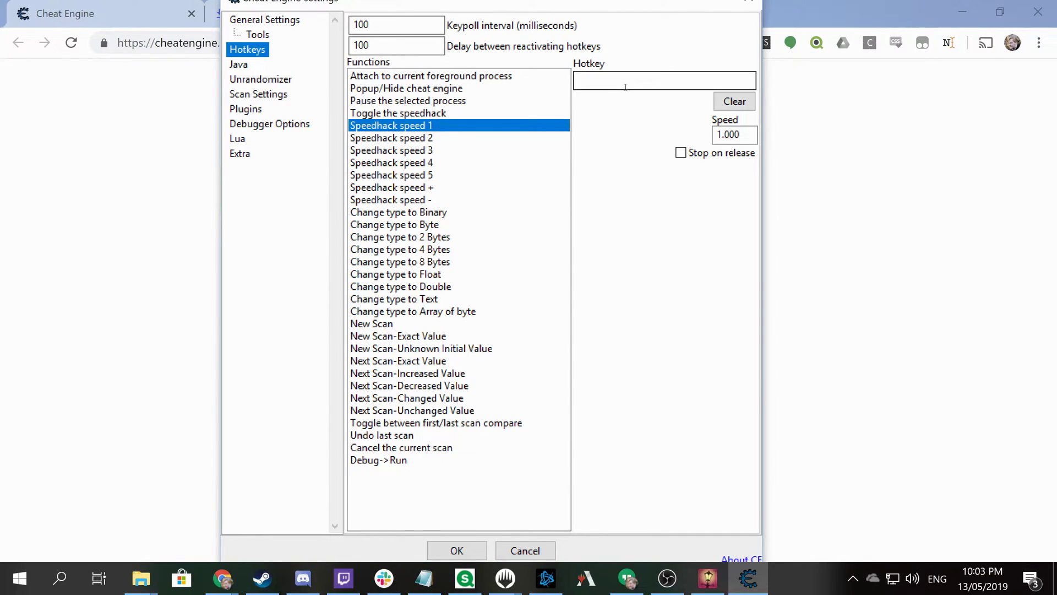
click(411, 138)
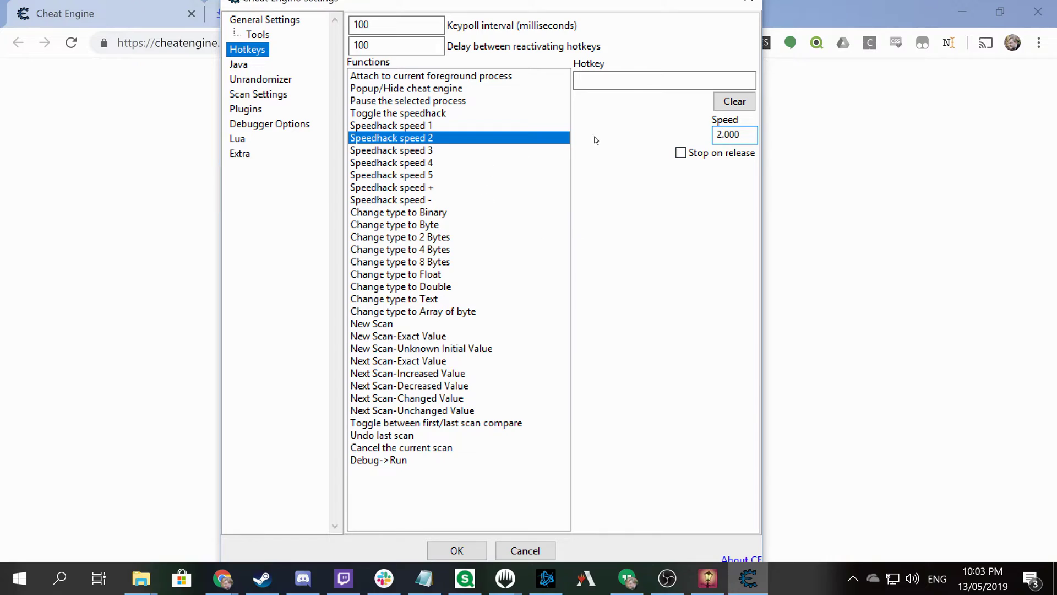
click(621, 83)
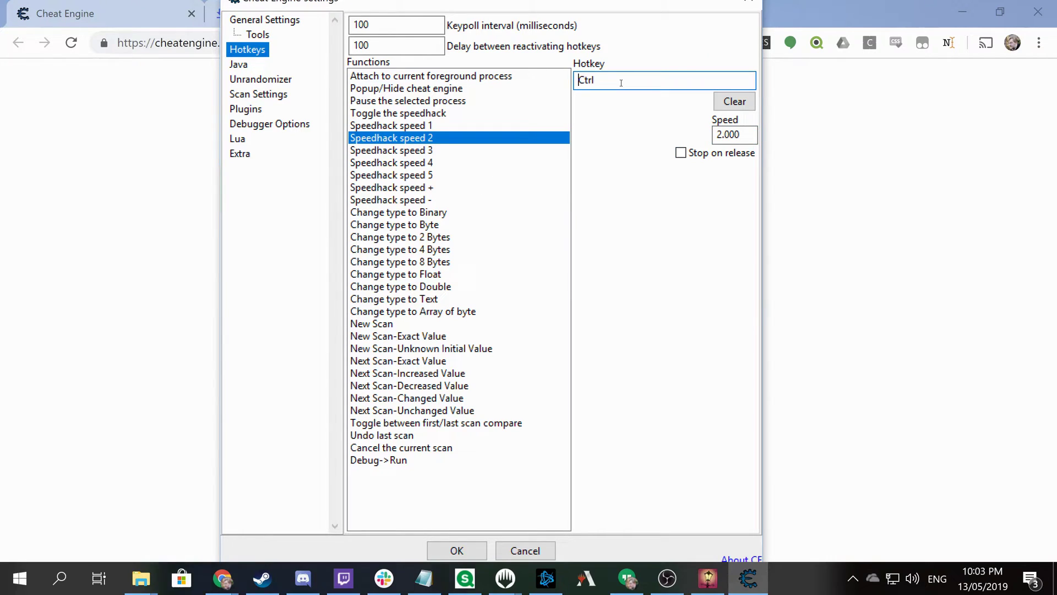
key(ctrl+b)
Assign the hotkey Ctrl+G to the Speedhack speed 1 function.
click(444, 129)
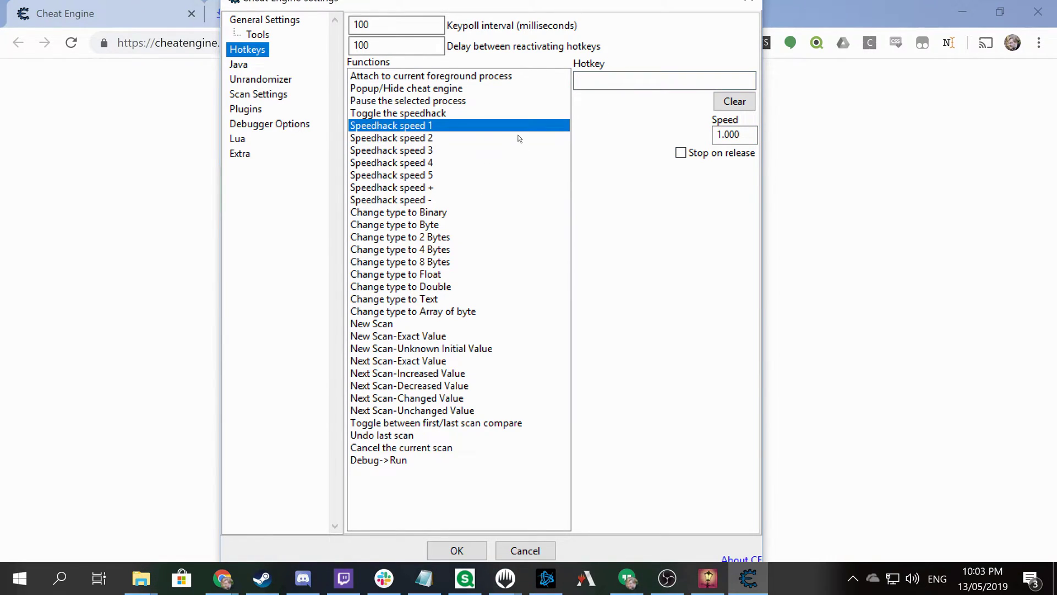
click(663, 83)
key(ctrl+g)
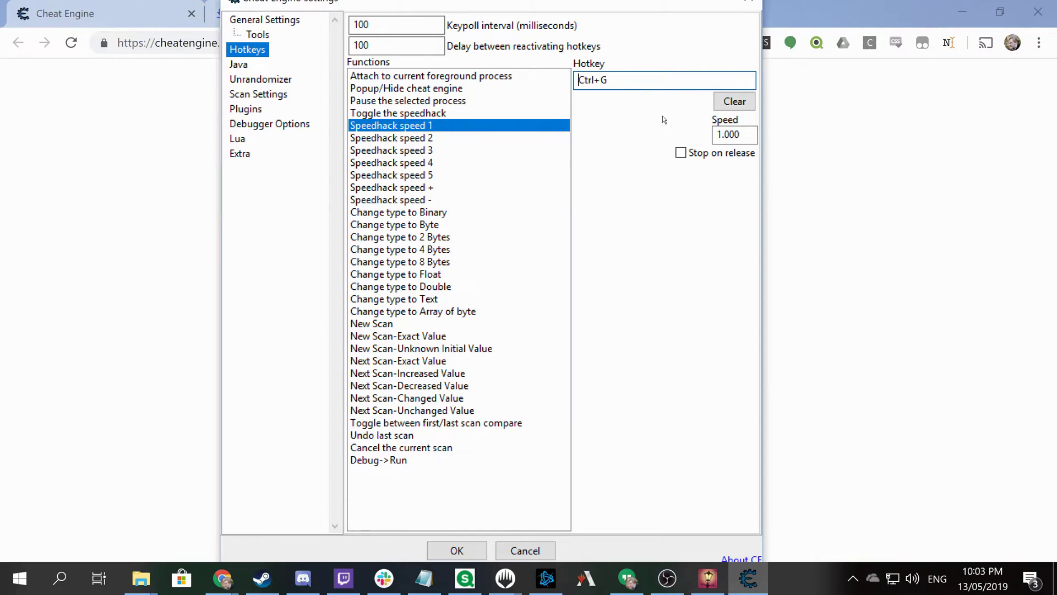
Assign the hotkey Ctrl+T to Toggle the speedhack, save the settings and trigger that hotkey.
click(420, 114)
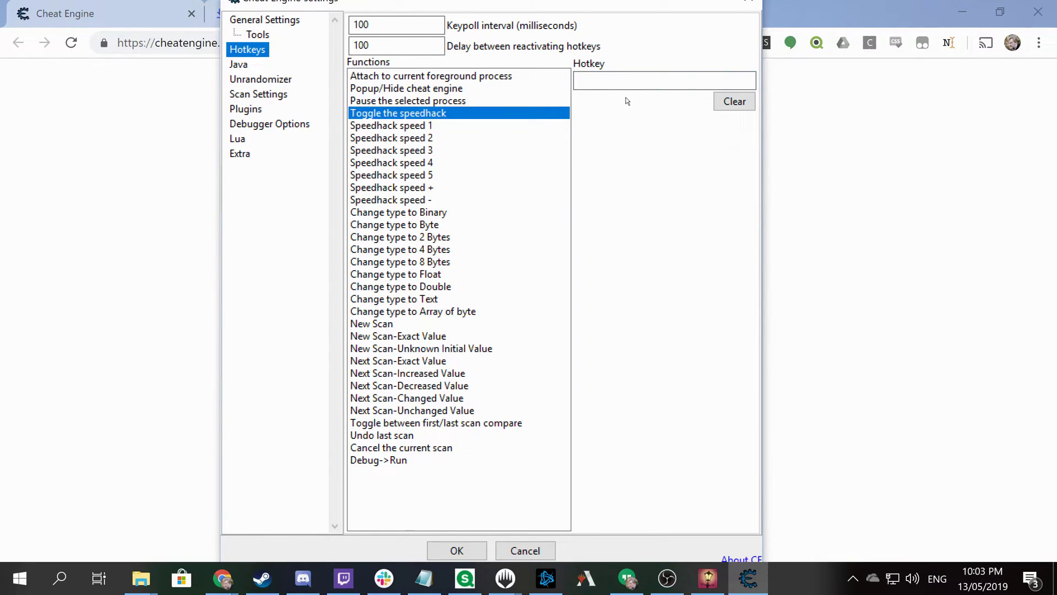
click(640, 81)
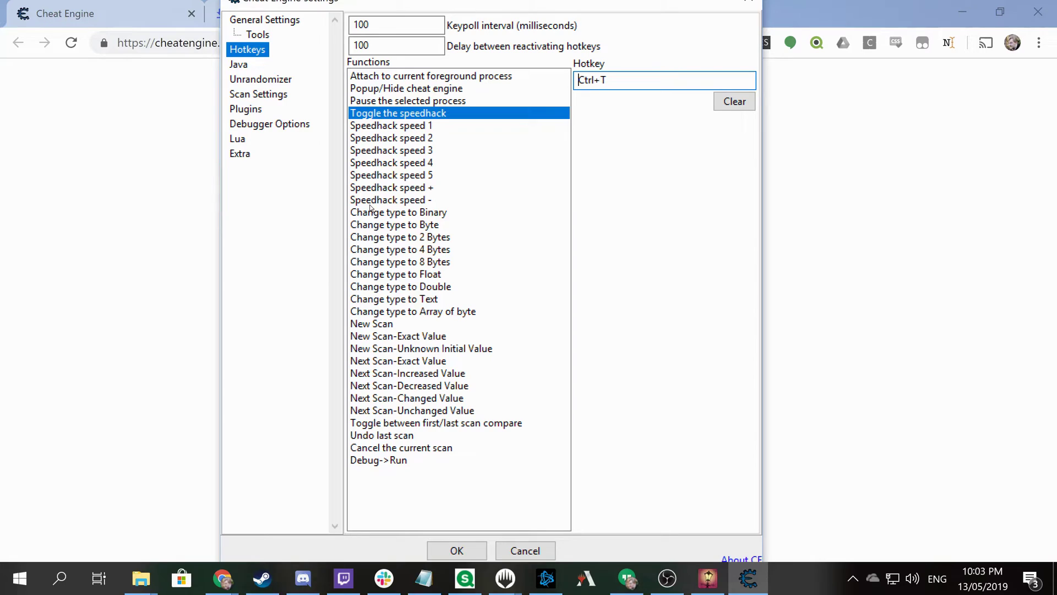
click(457, 551)
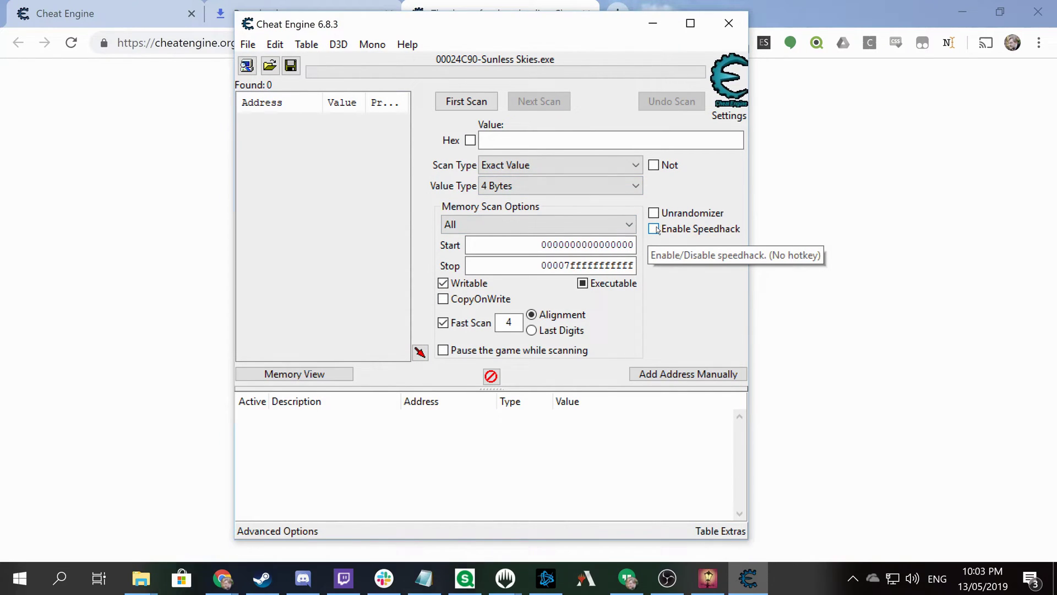
key(ctrl+t)
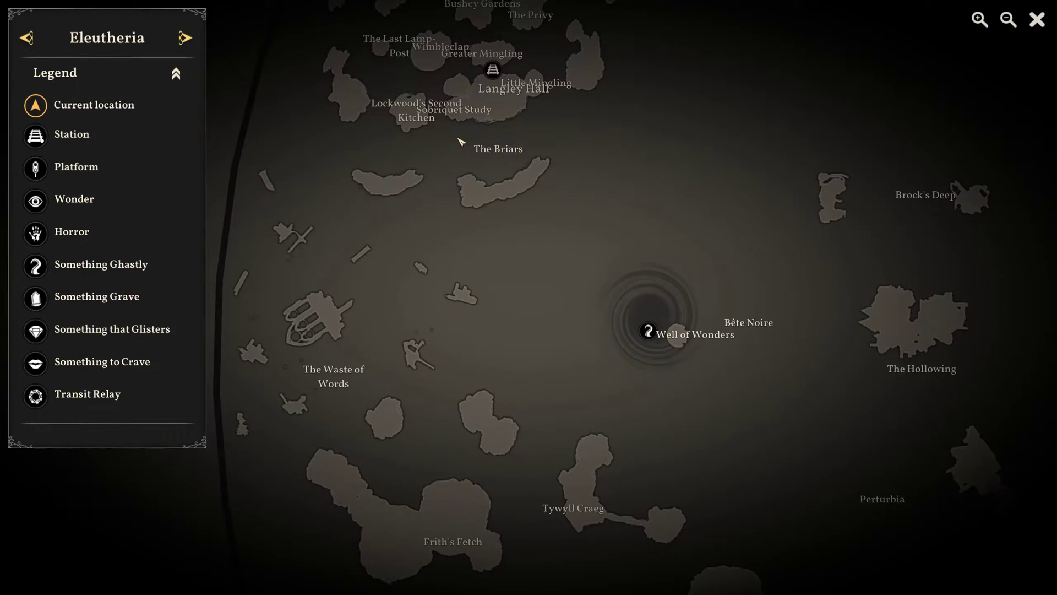
In Sunless Skies, examine the Eleutheria map around Langley Hall, Piranesi and Caduceus.
drag(461, 142, 465, 410)
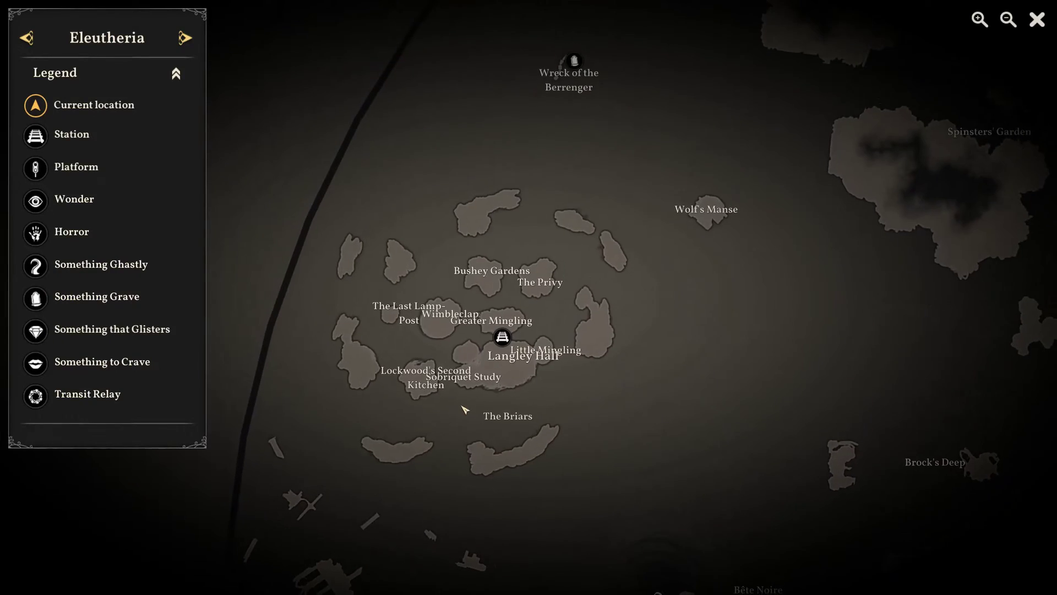
drag(550, 223, 472, 357)
scroll(498, 196, down, 5)
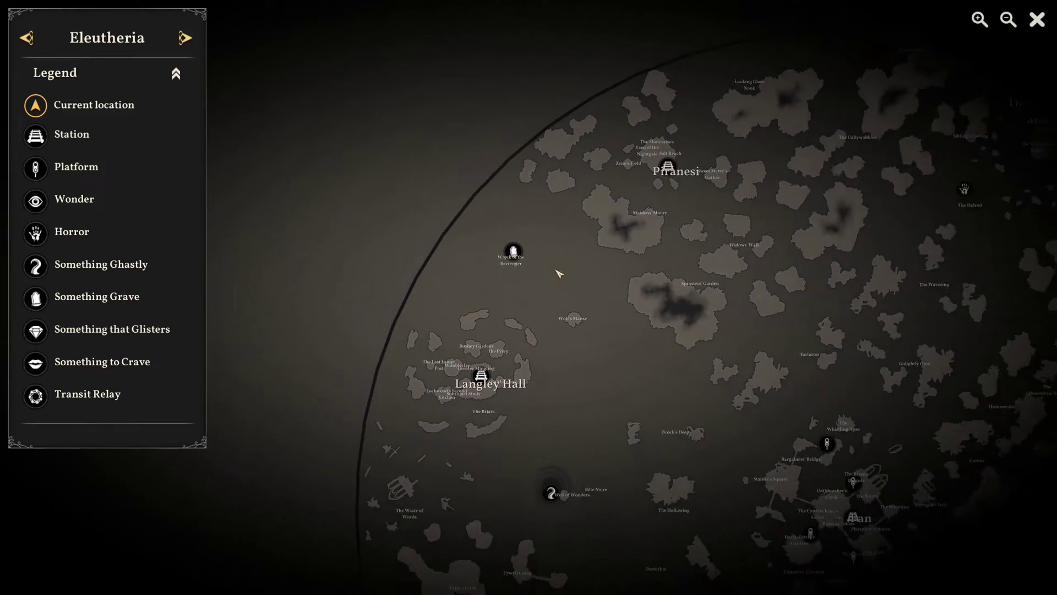
drag(785, 456, 626, 213)
key(m)
Drive the locomotive out of Caduceus and north towards Langley Hall, checking its location on the map.
key(w)
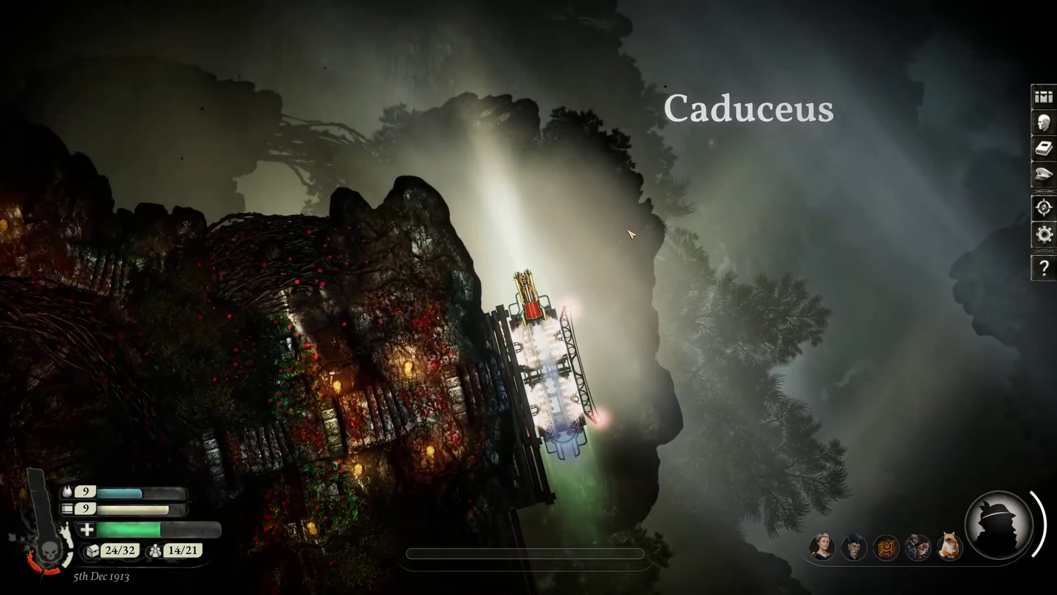
key(w)
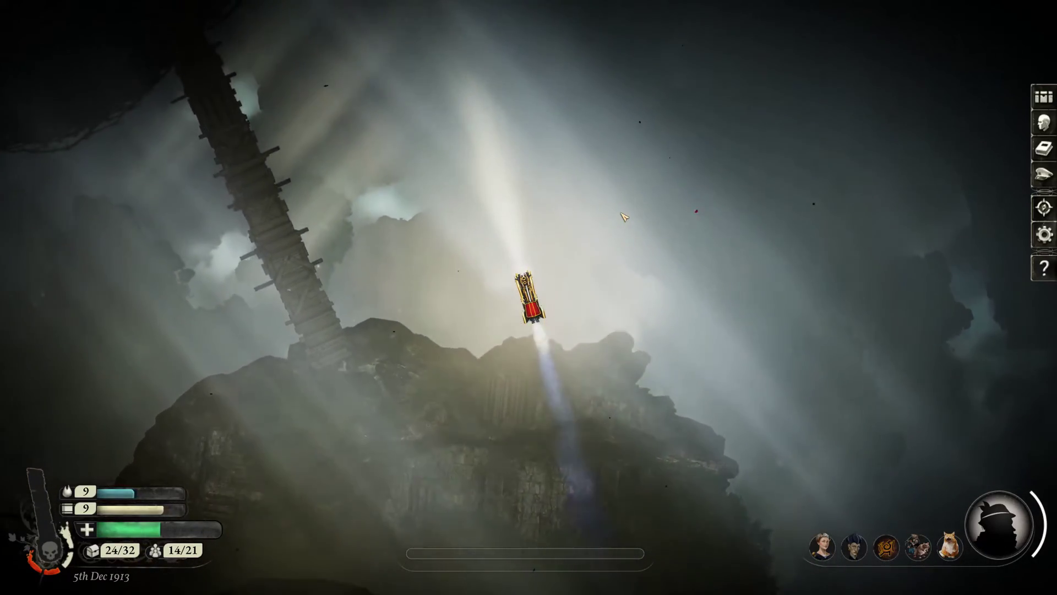
key(m)
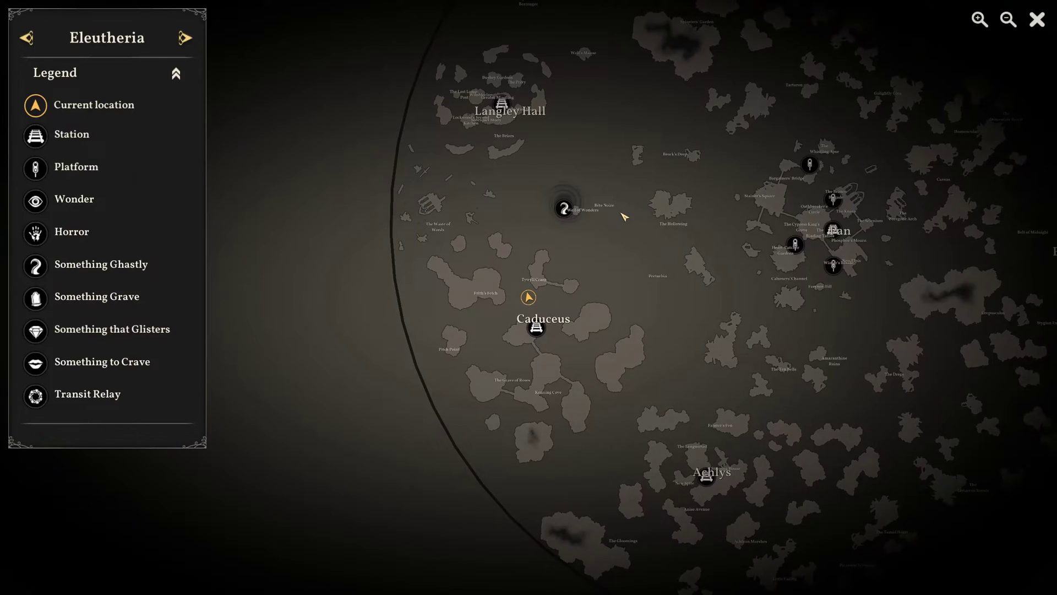
key(m)
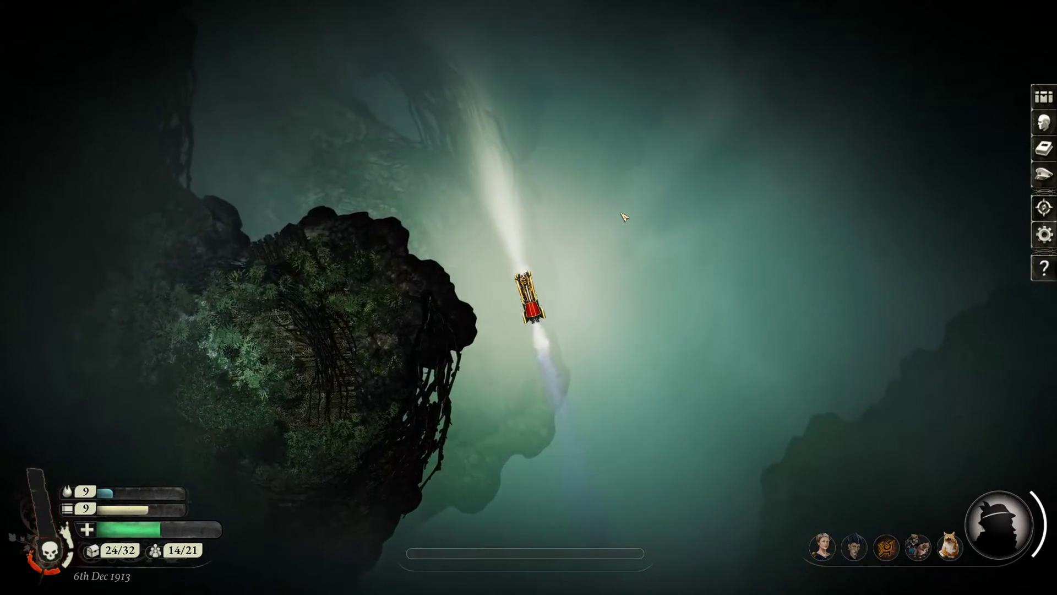
key(m)
key(m)
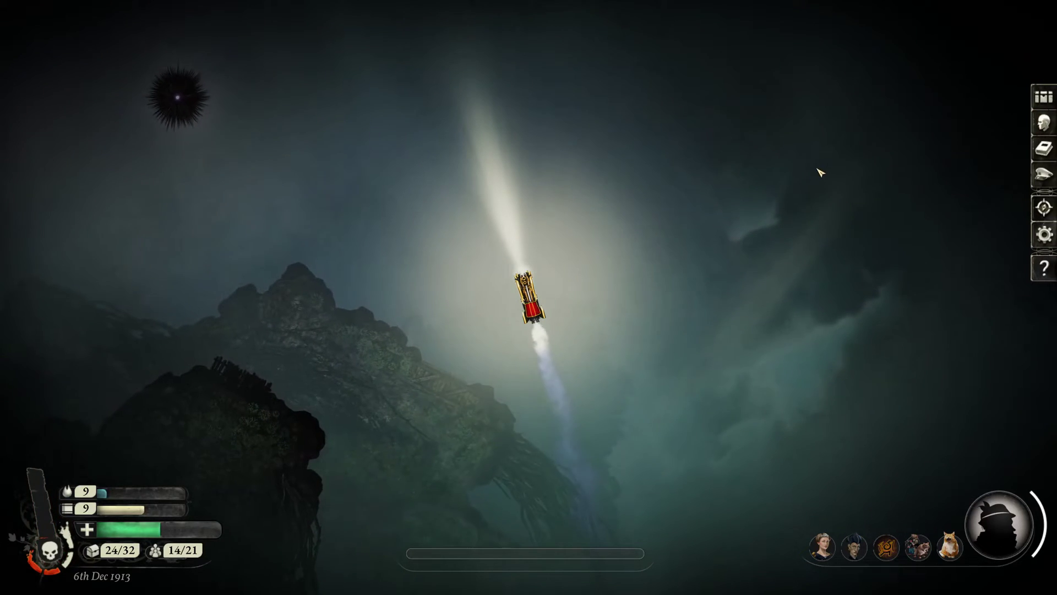
Swerve past the spiked black creature and continue north through the ruins, checking the route on the map.
key(a)
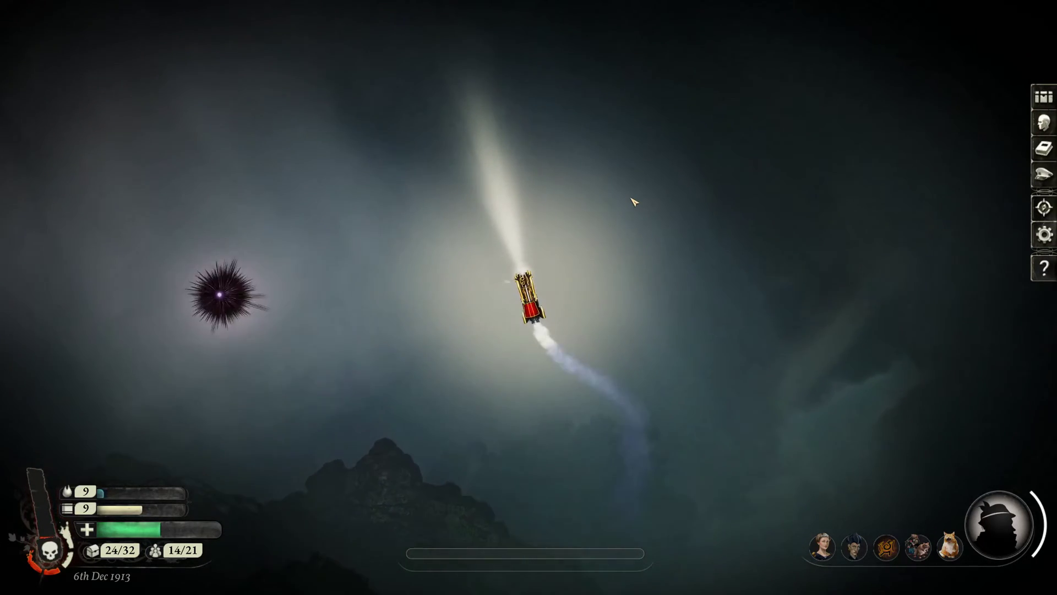
key(e)
key(a)
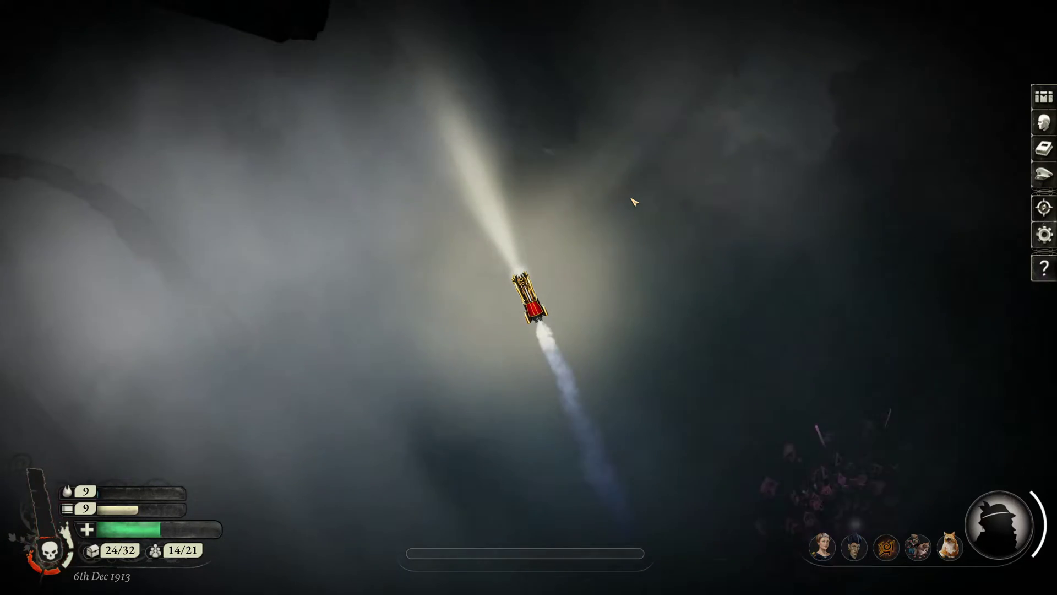
key(m)
key(m)
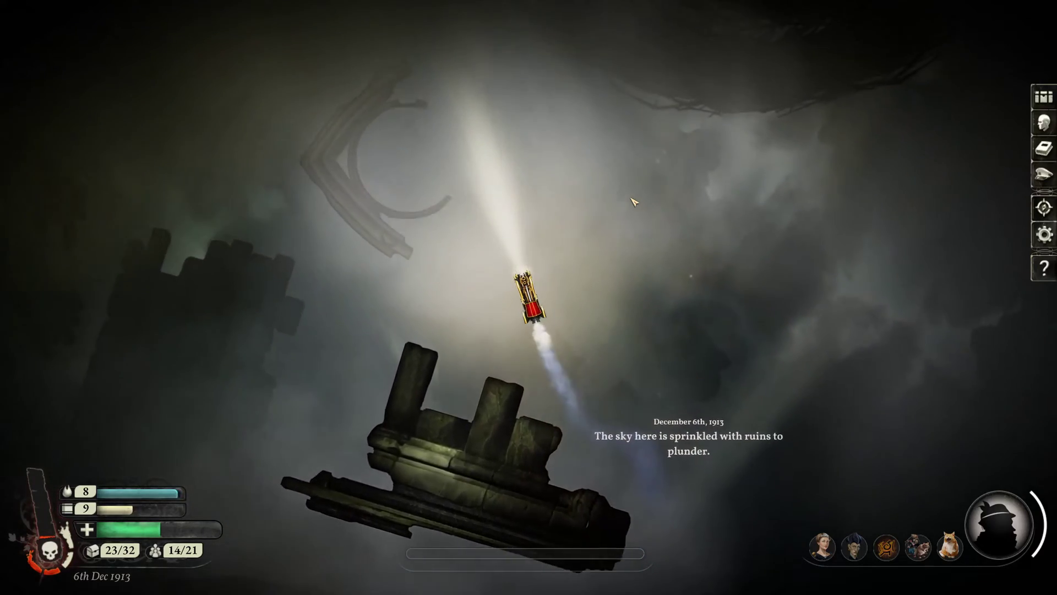
key(m)
key(m)
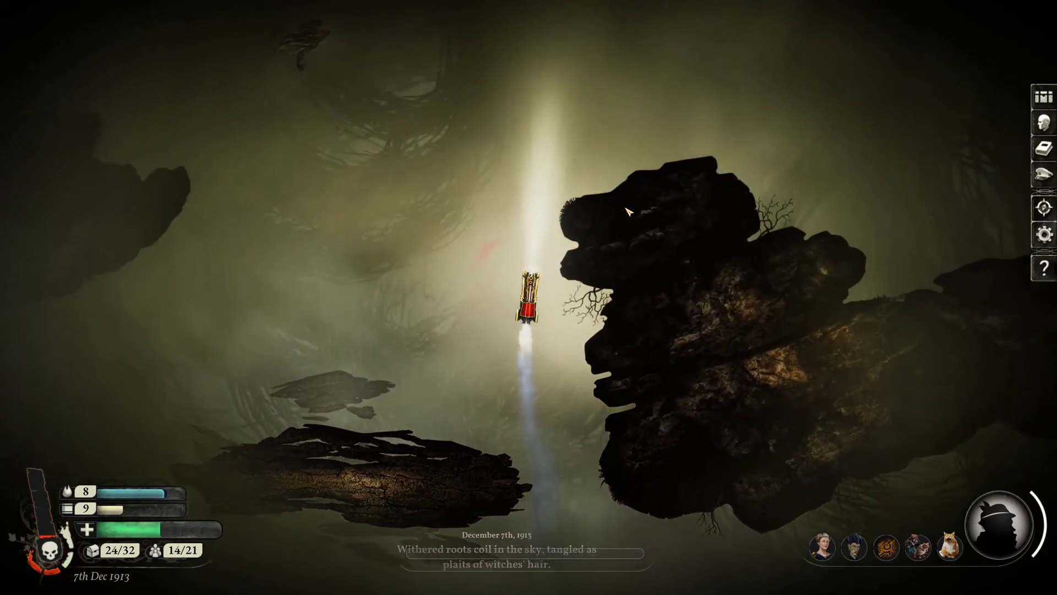
Turn the locomotive west to face the Senior Scrivener and fire on it beside The Briars.
key(a)
key(a)
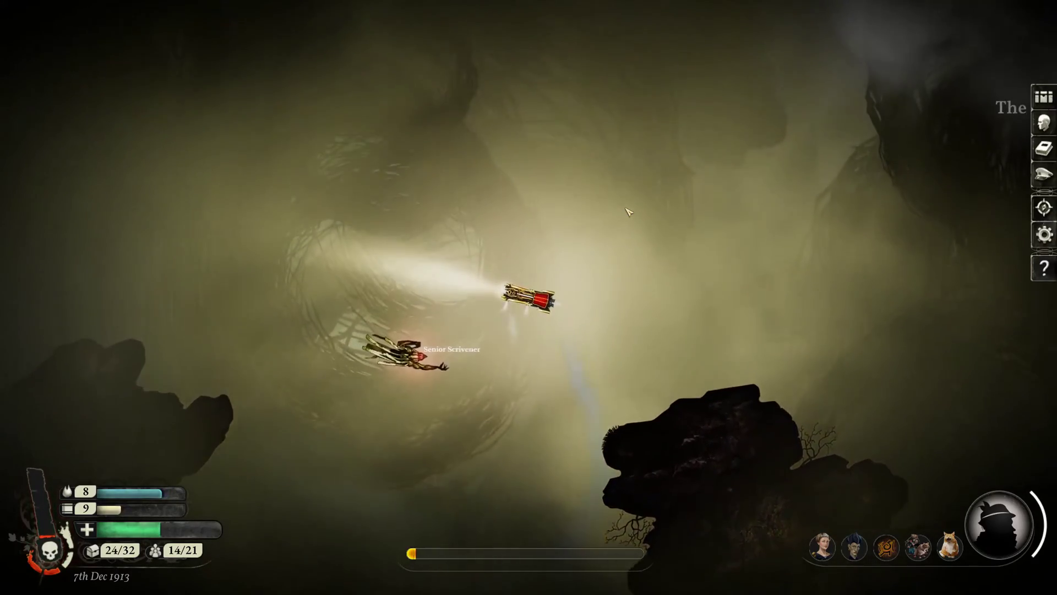
key(a)
key(space)
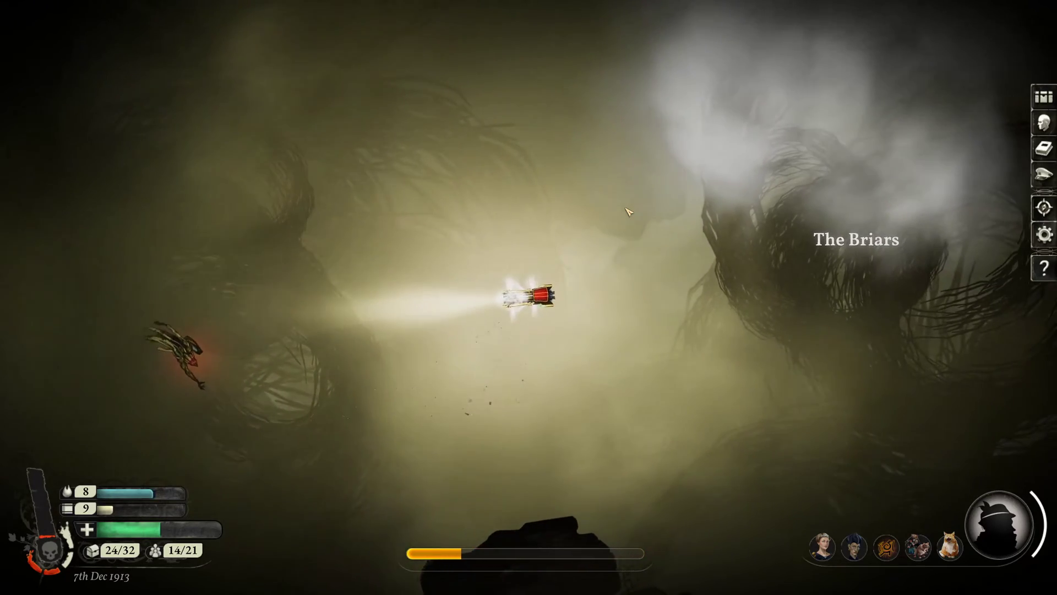
key(d)
key(space)
key(w)
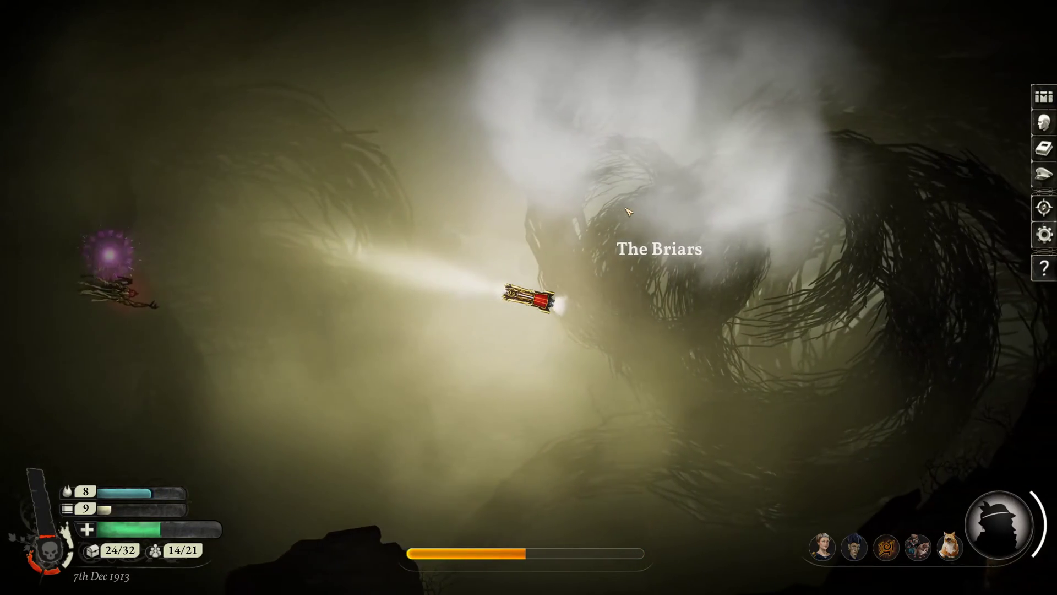
Dodge the Senior Scrivener's attacks near The Briars, shoot it down and head for its remains.
key(e)
key(a)
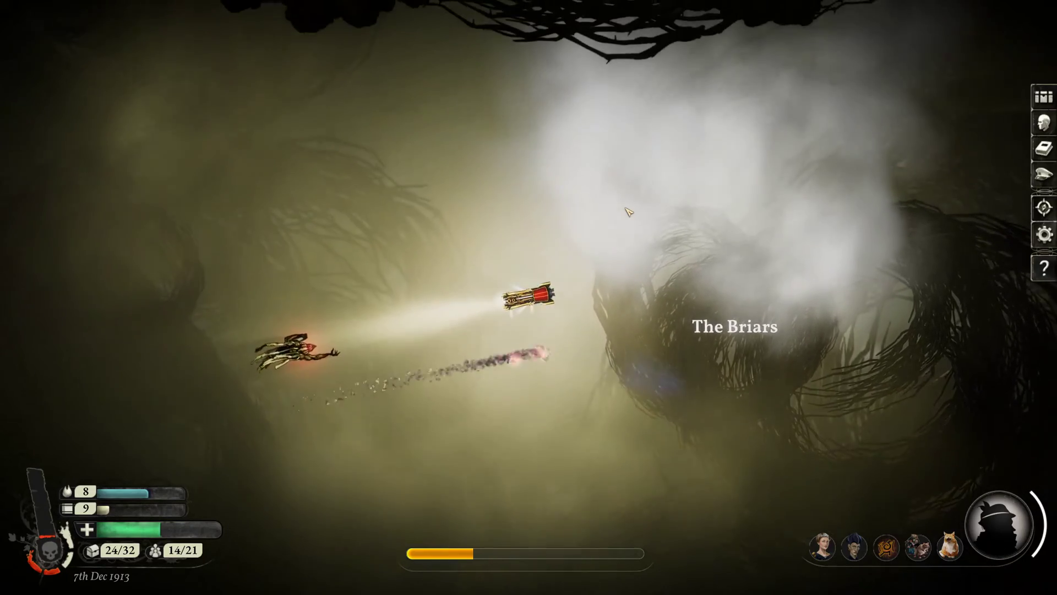
key(space)
key(s)
key(a)
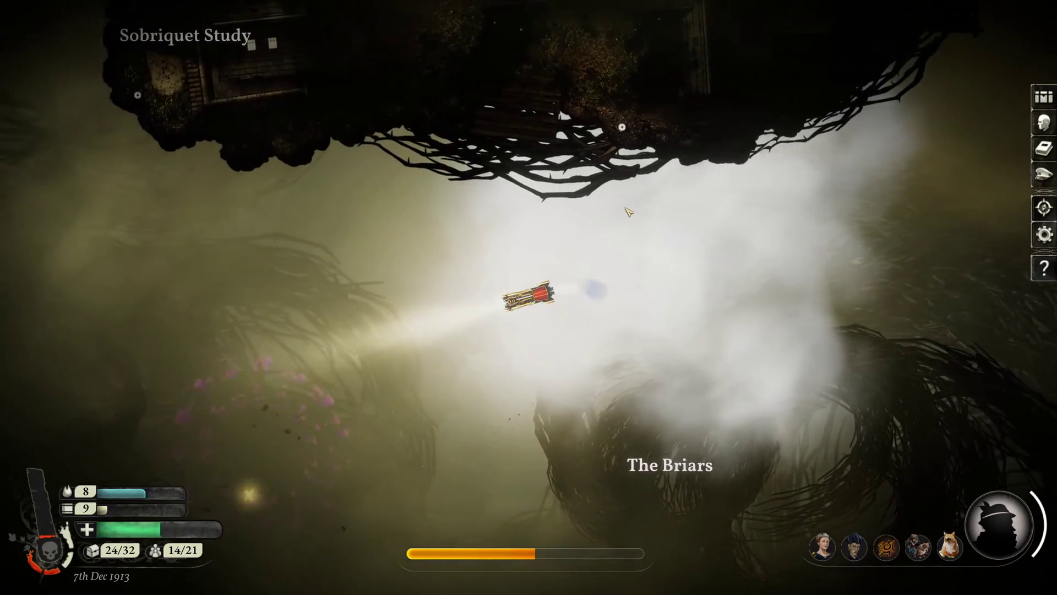
key(a)
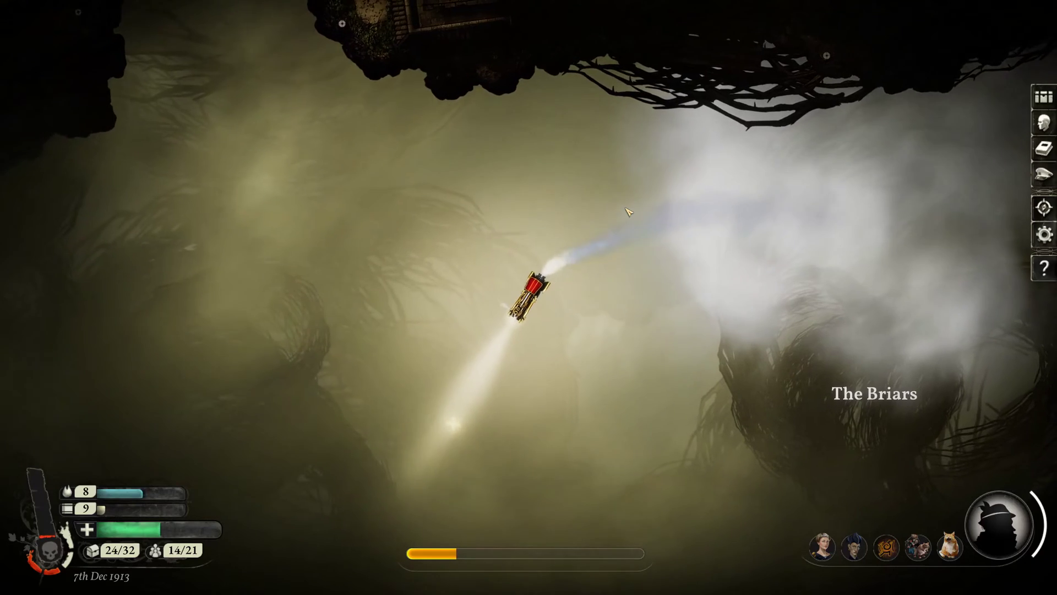
key(r)
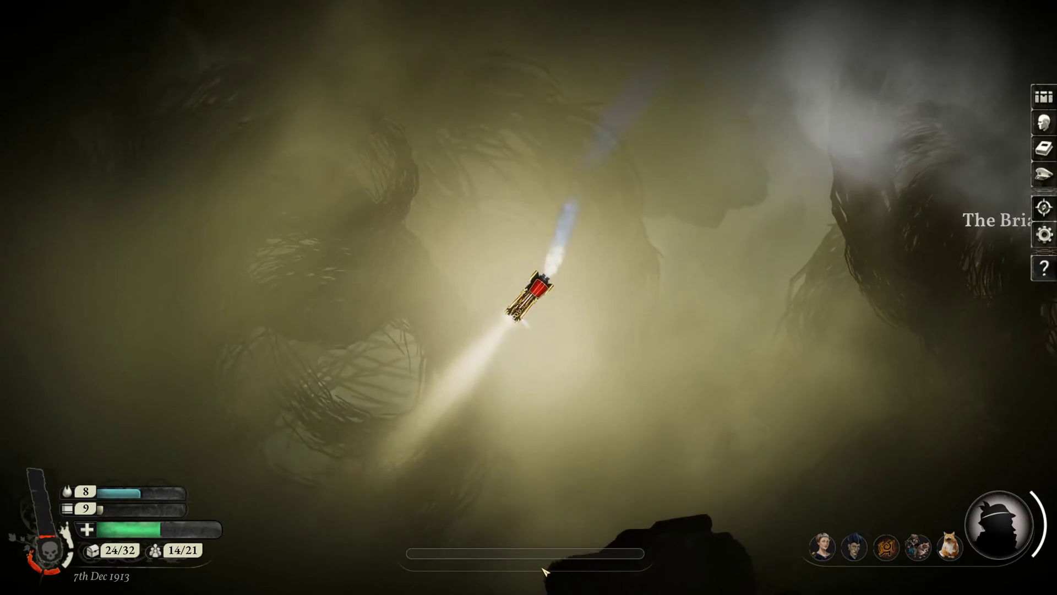
Steer the locomotive between Lockwood's Second Kitchen and Sobriquet Study, and turn east below Greater Mingling.
key(d)
key(m)
key(m)
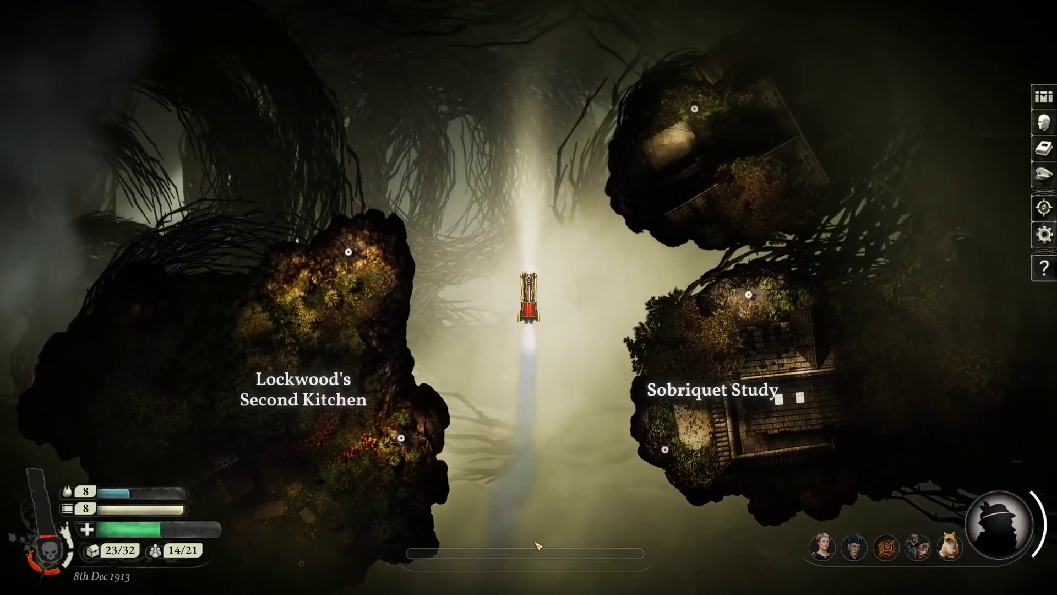
key(d)
key(d)
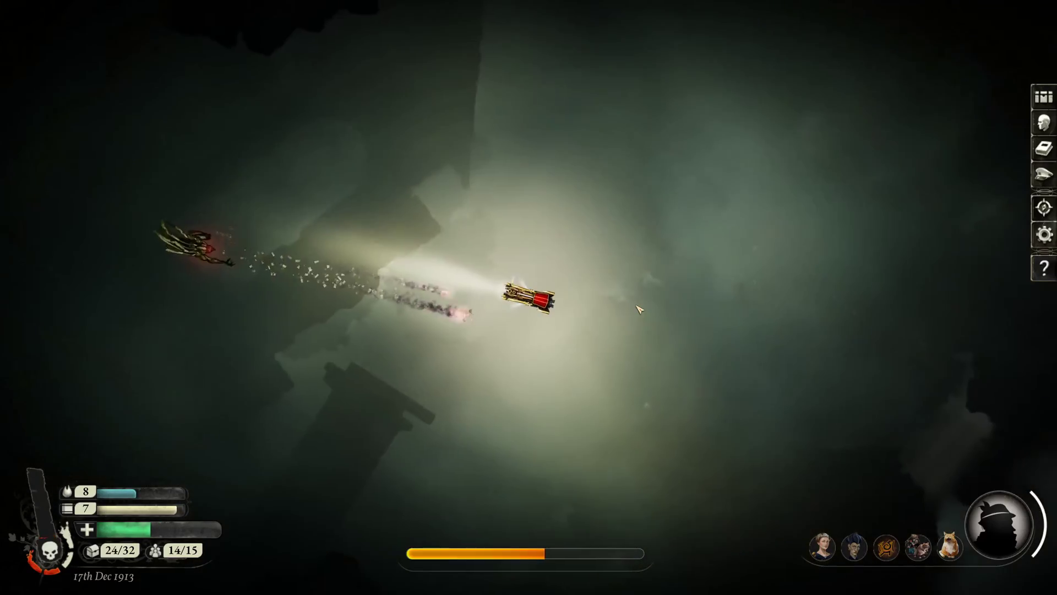
Fire on the glowing red Senior Scrivener to the west, shoot it down and drive the locomotive towards its remains.
key(a)
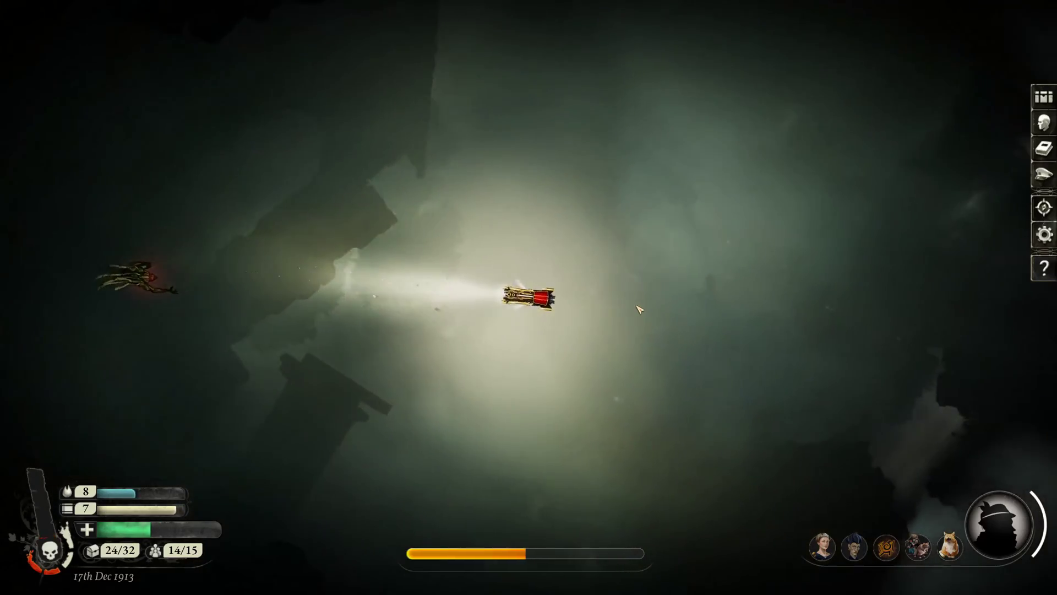
click(640, 309)
key(d)
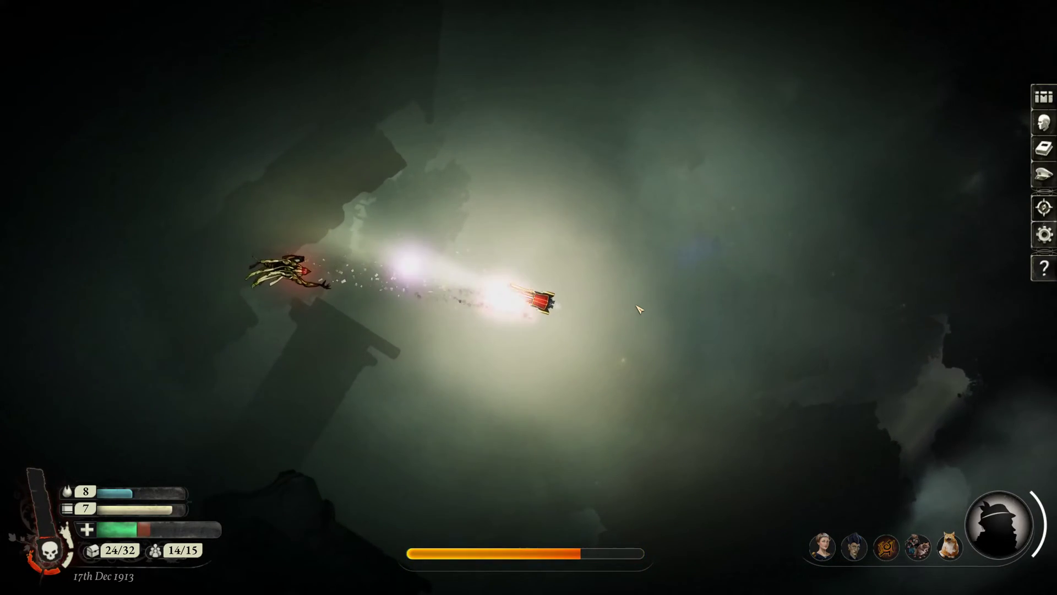
key(w)
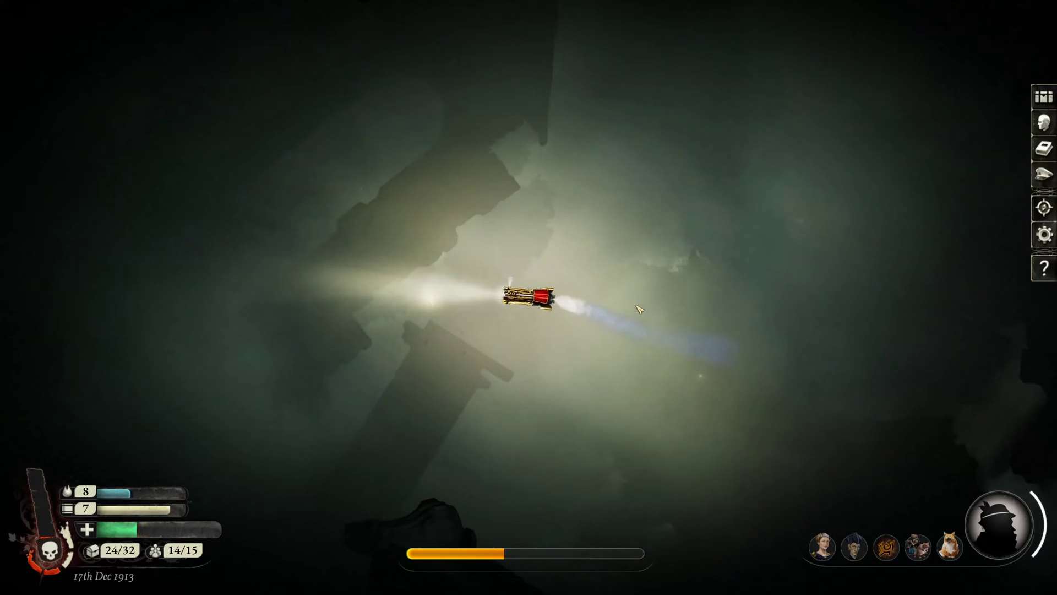
Search the slaughtered Senior Scrivener, choose to recover sheaves of parchment, and return to the journey.
key(r)
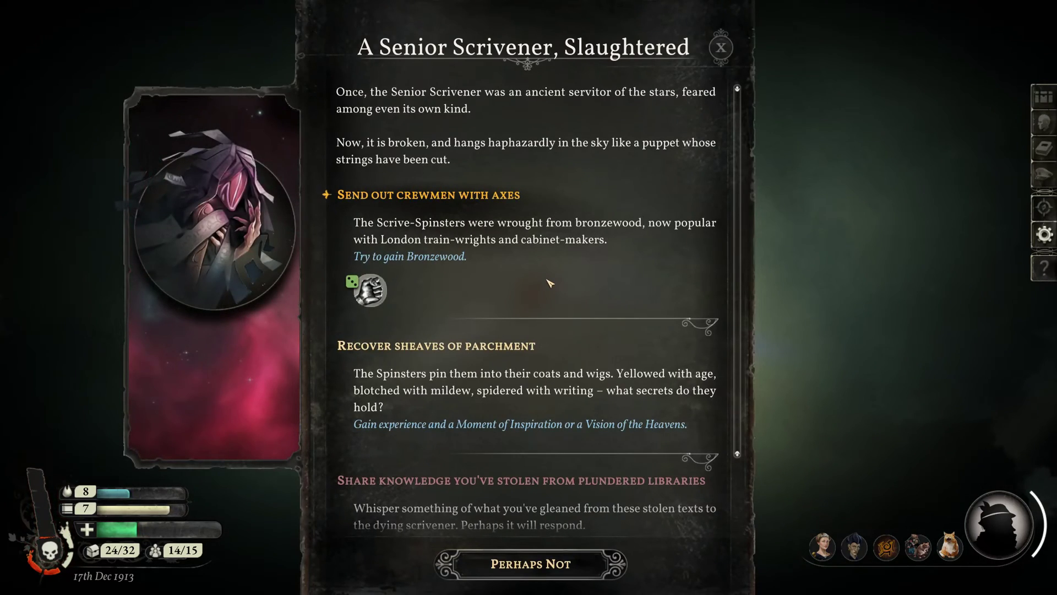
click(550, 282)
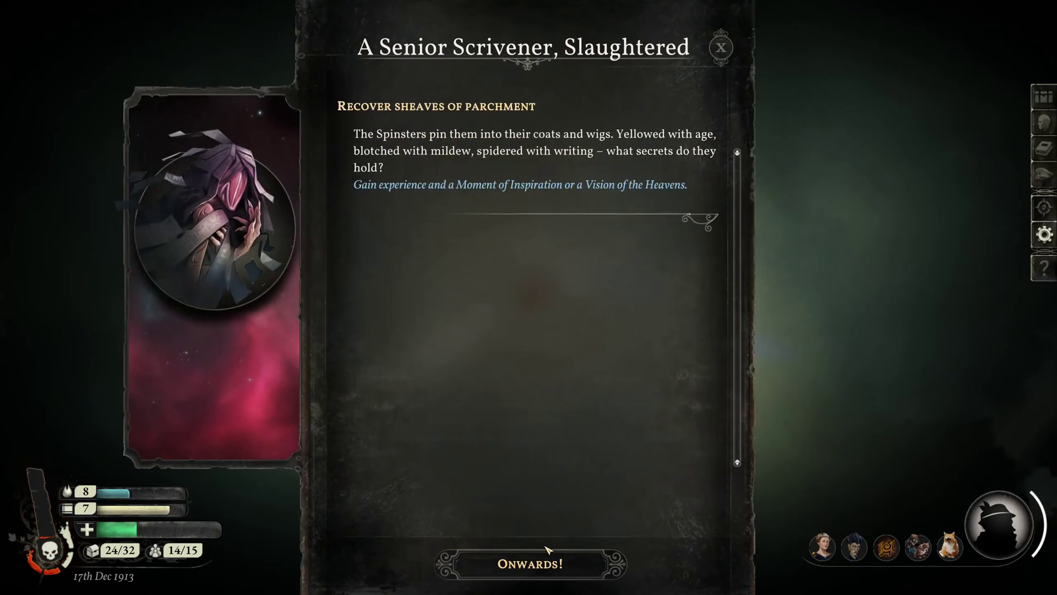
click(550, 565)
Turn the locomotive east, check the route on the map, and steer past the Scrive-Spinster and below the wooded rock.
key(a)
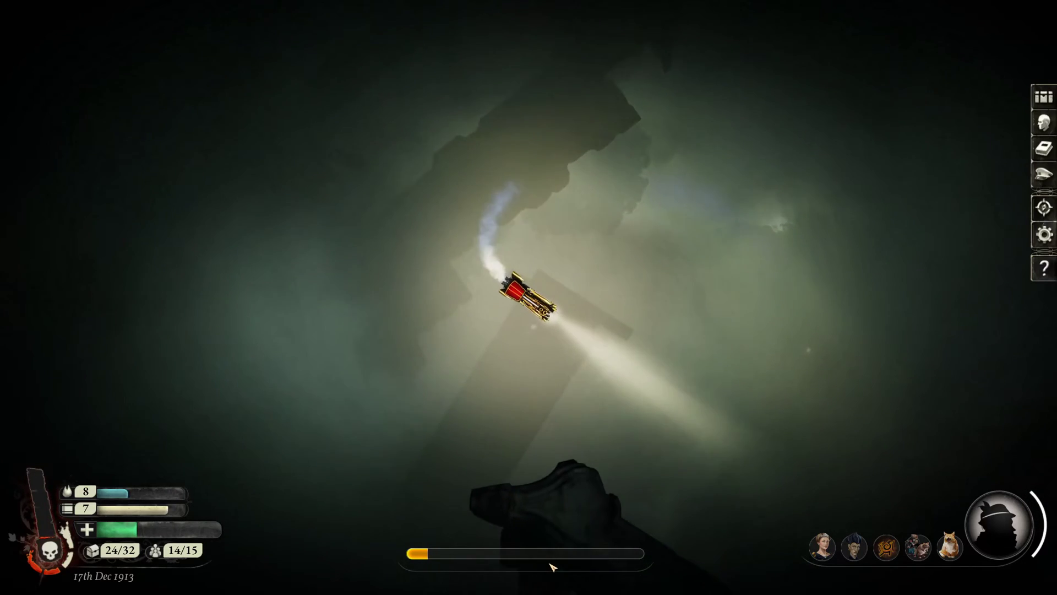
key(m)
key(m)
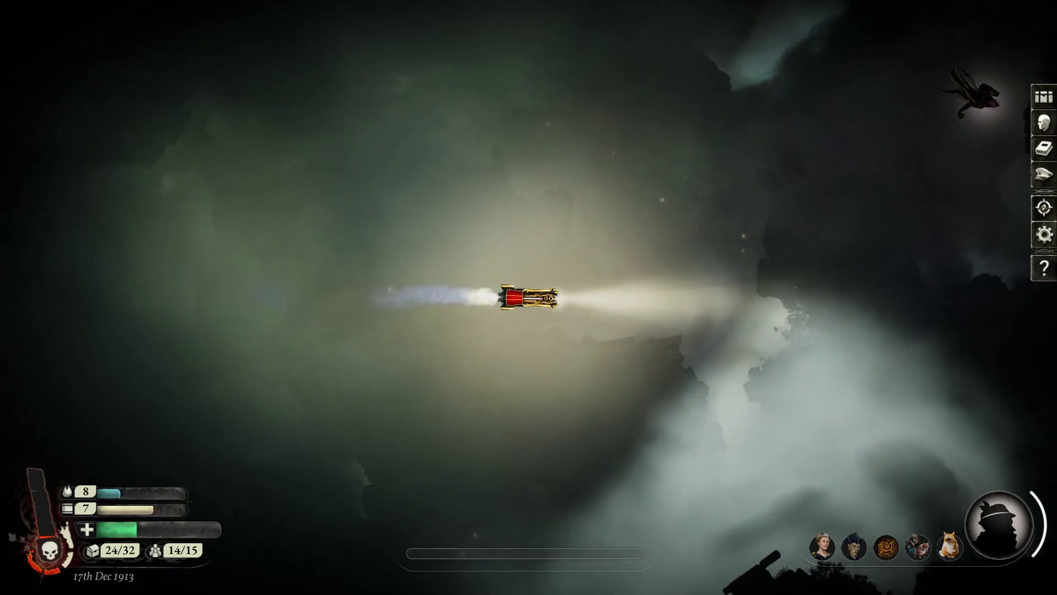
key(a)
right_click(505, 329)
key(d)
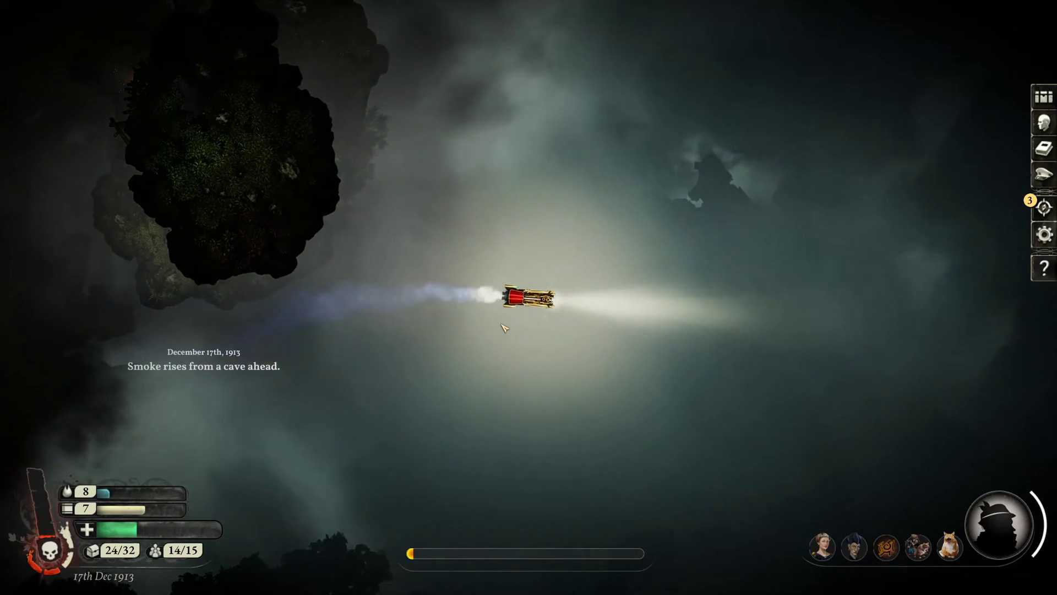
Continue east beyond the rocks into the dark open sky, rechecking the map and veering slightly north.
key(m)
key(m)
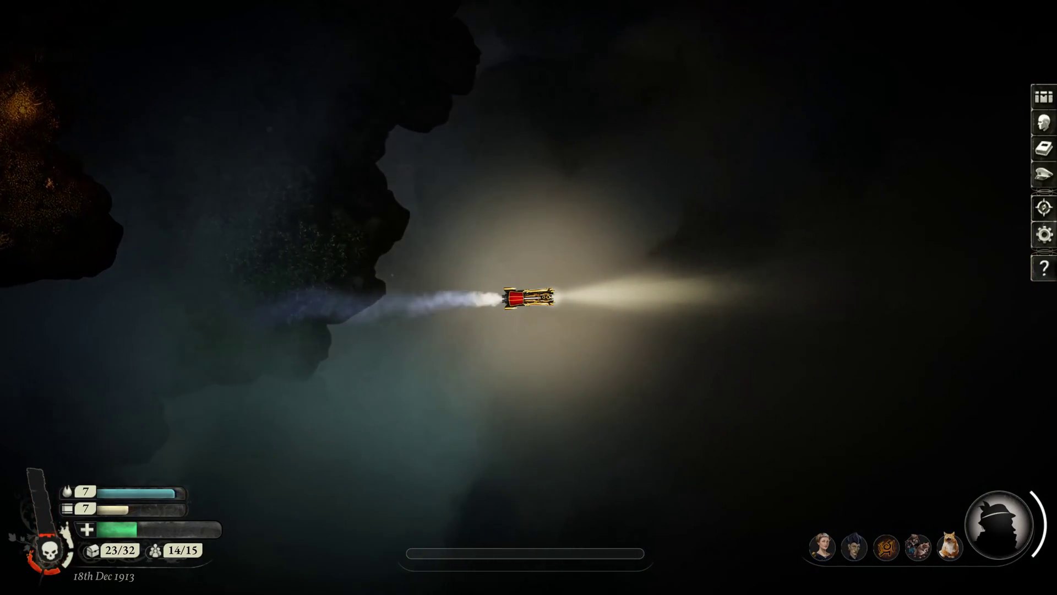
key(a)
key(m)
key(m)
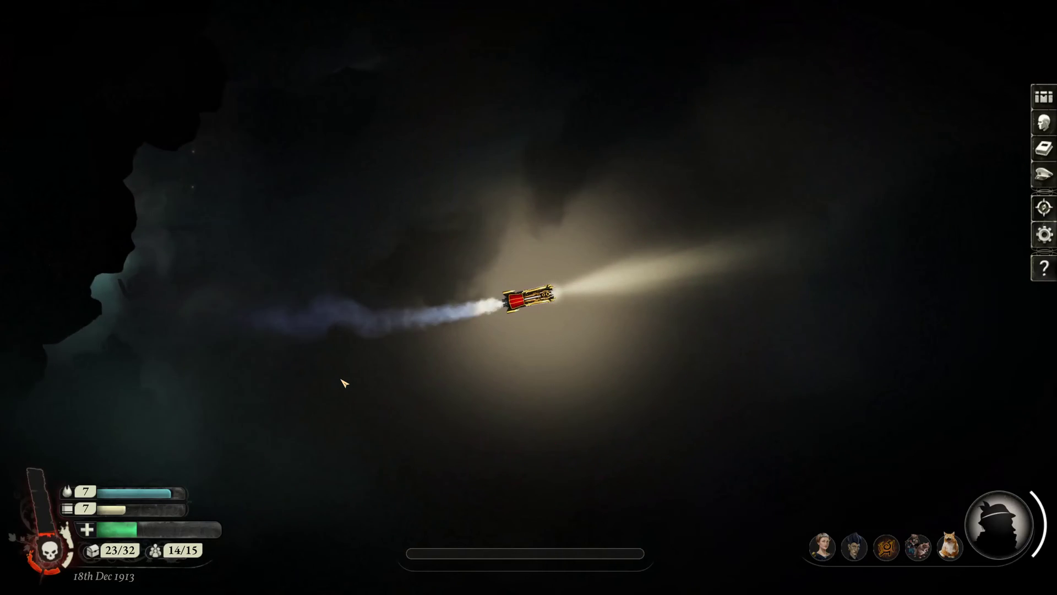